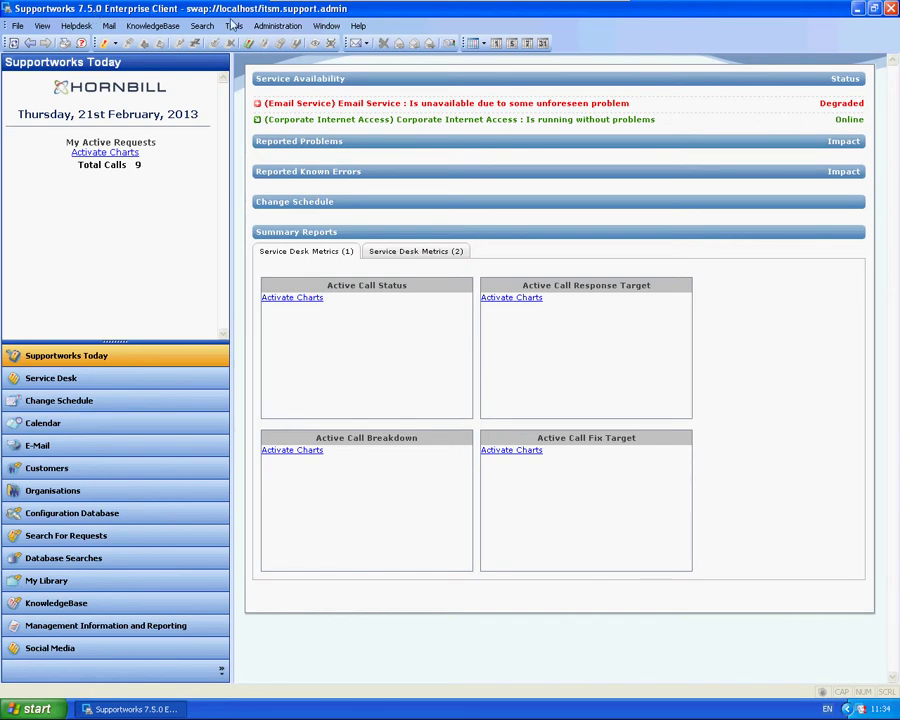
Open Administration > Manage SelfService Configurations to list the existing selfservice instance
click(272, 26)
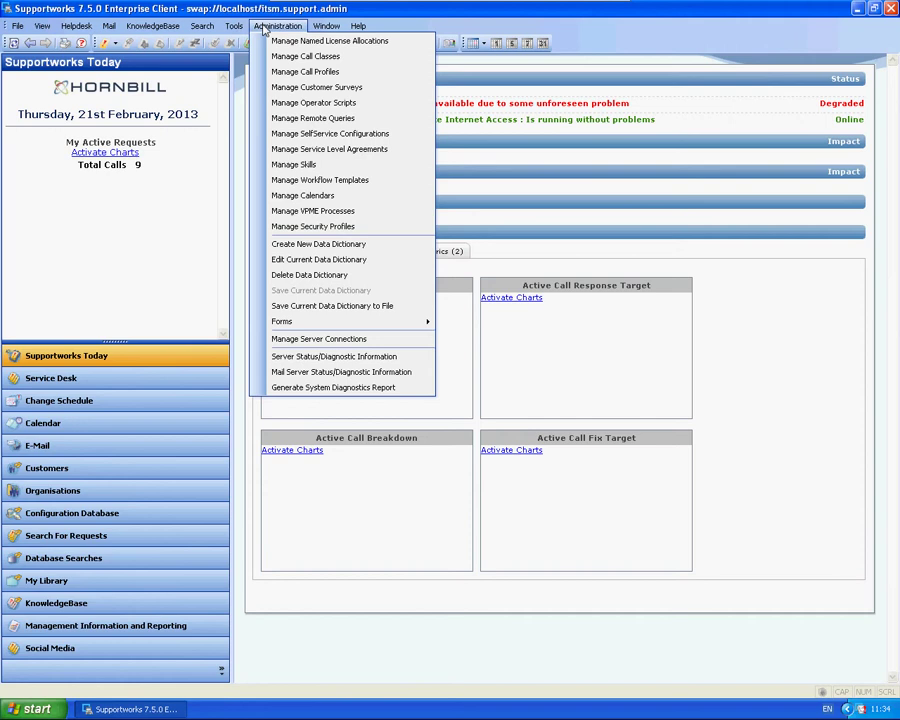
click(340, 136)
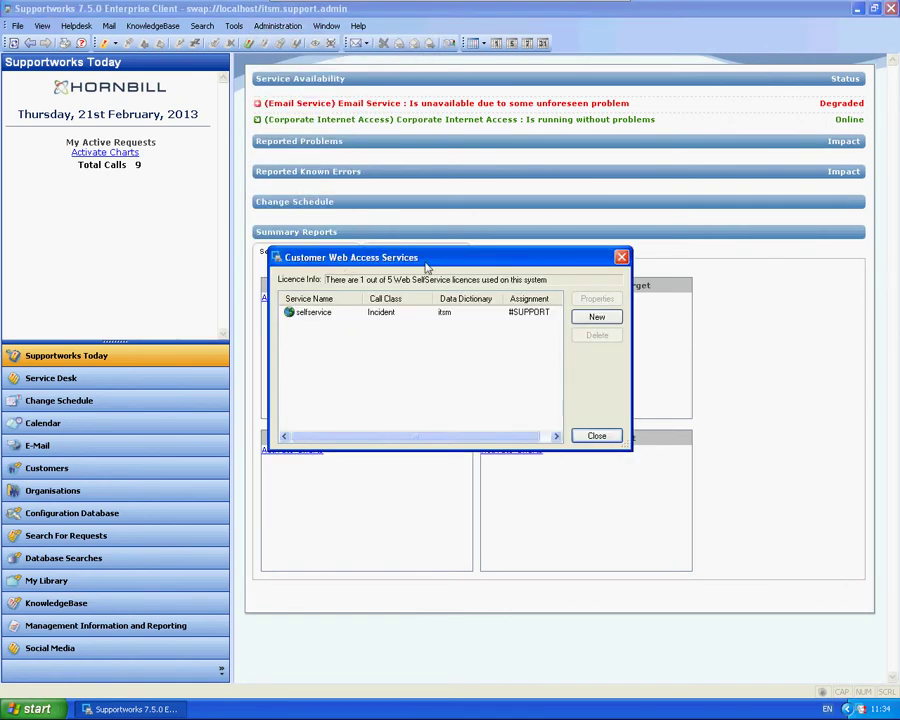
drag(425, 268, 408, 265)
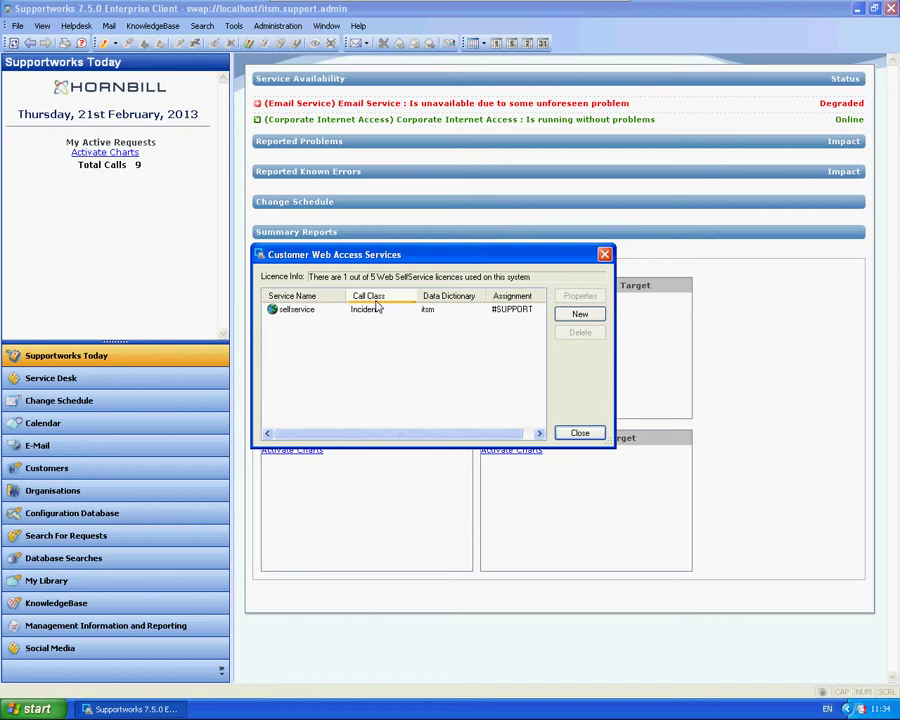
Create a new SelfService instance named 'test2', copied from selfservice
click(578, 318)
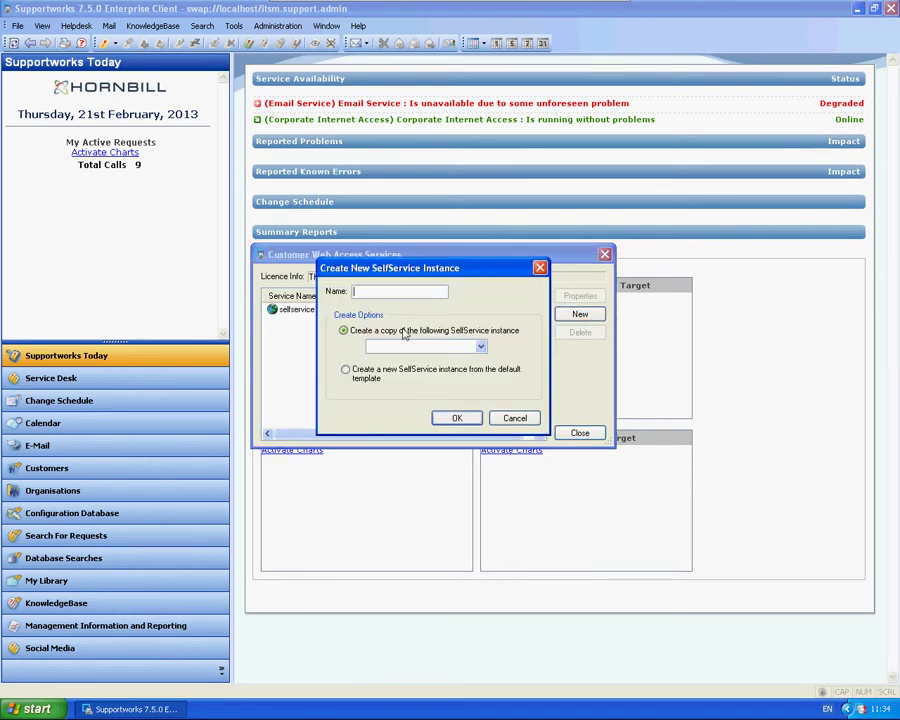
text(test2)
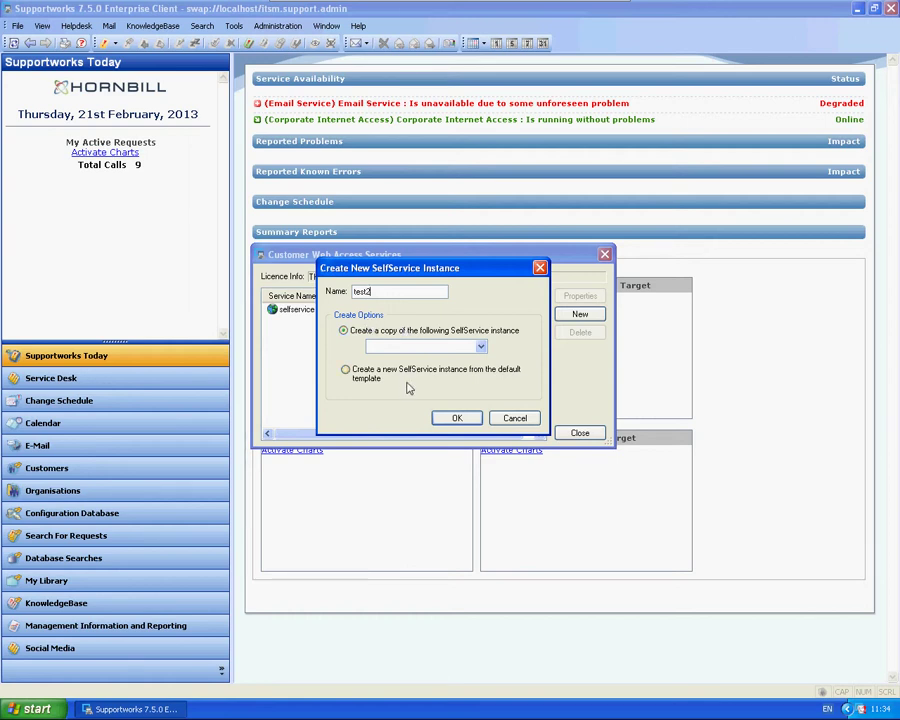
click(456, 417)
click(434, 370)
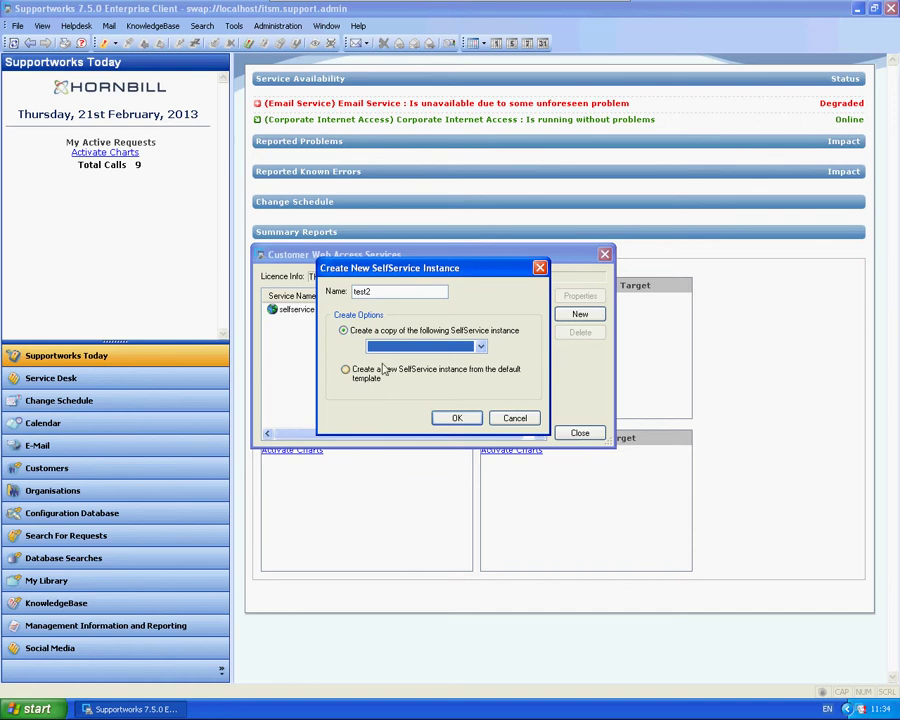
click(392, 347)
click(390, 358)
click(459, 416)
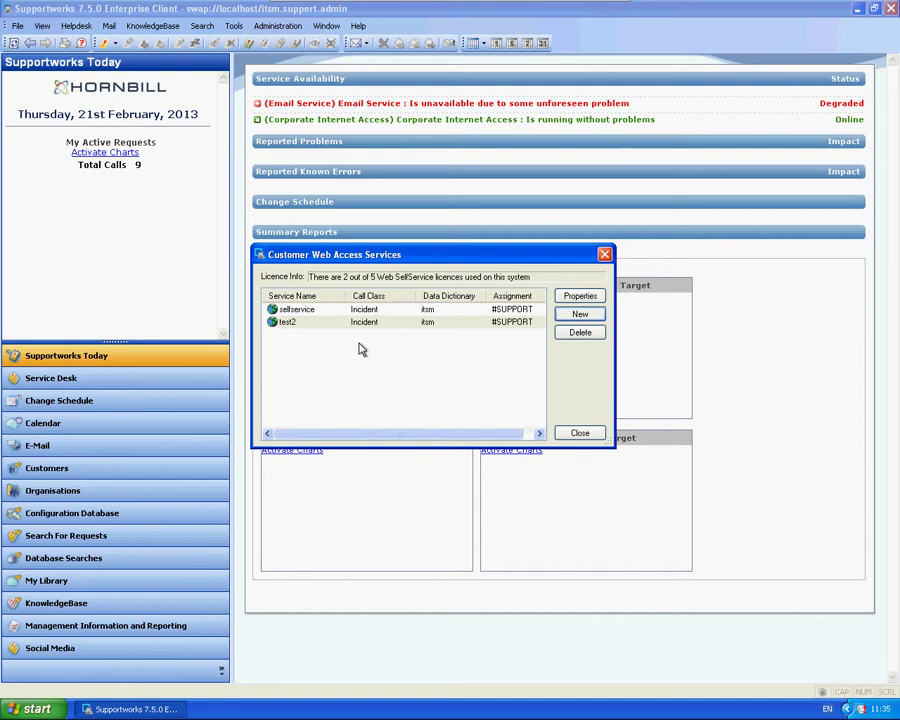
click(32, 708)
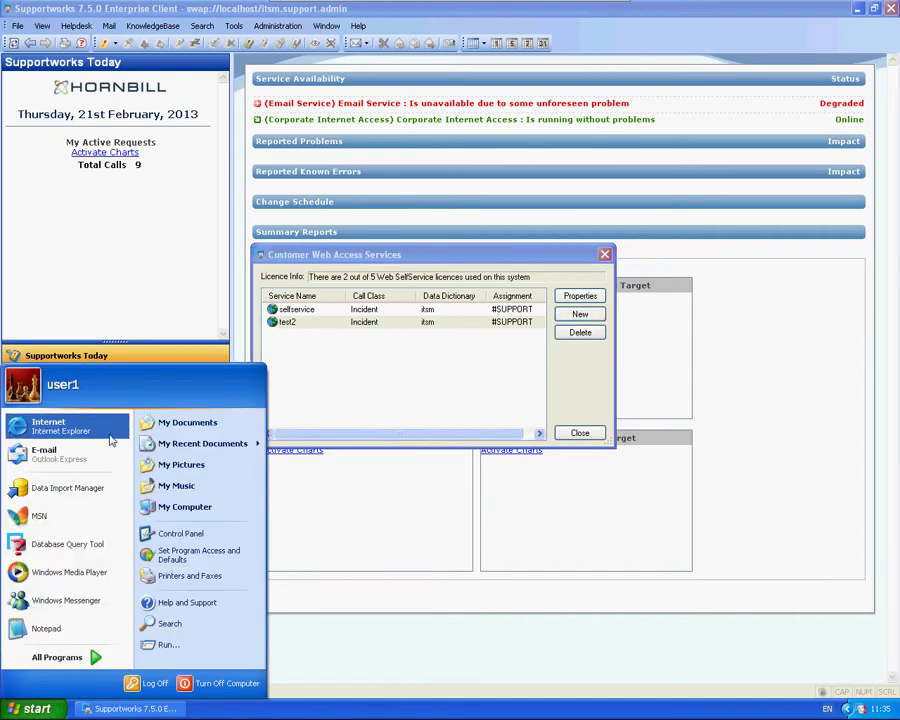
click(48, 423)
click(108, 72)
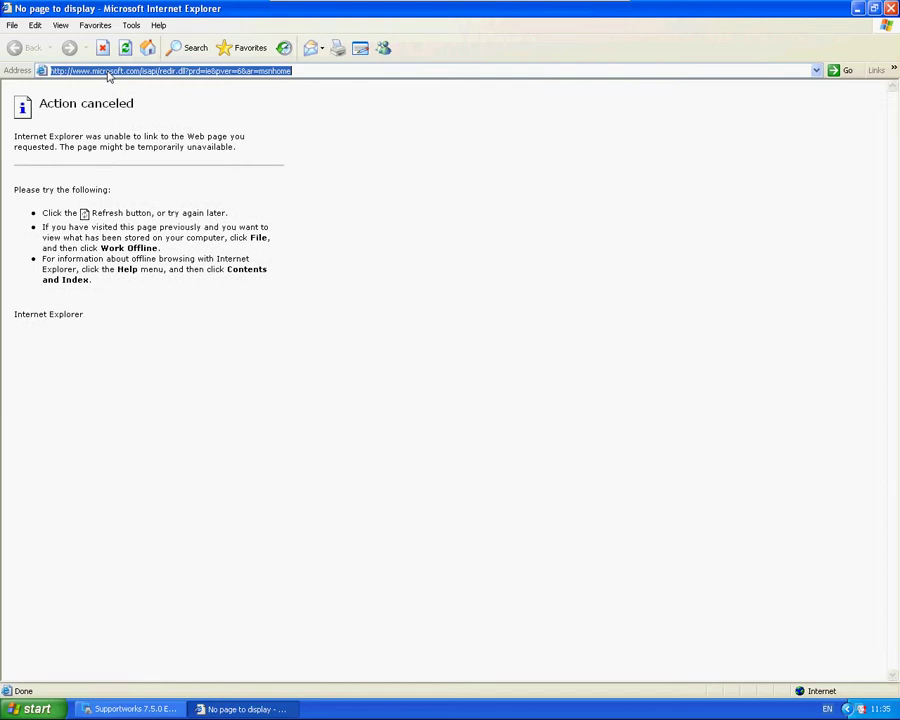
text(http://l)
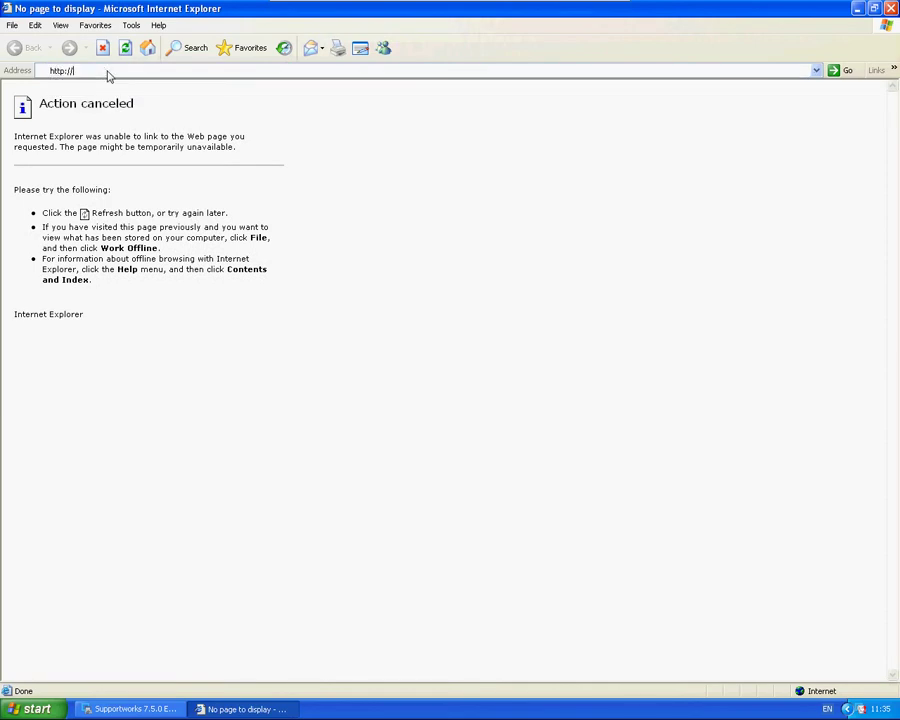
text(ocalhost/sw/)
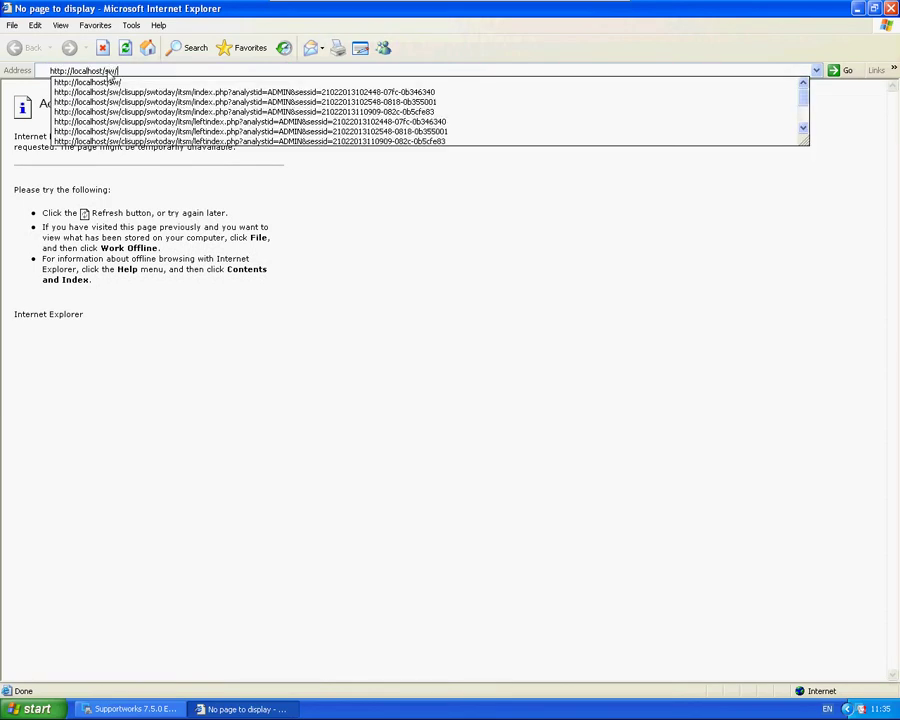
text(test)
key(Return)
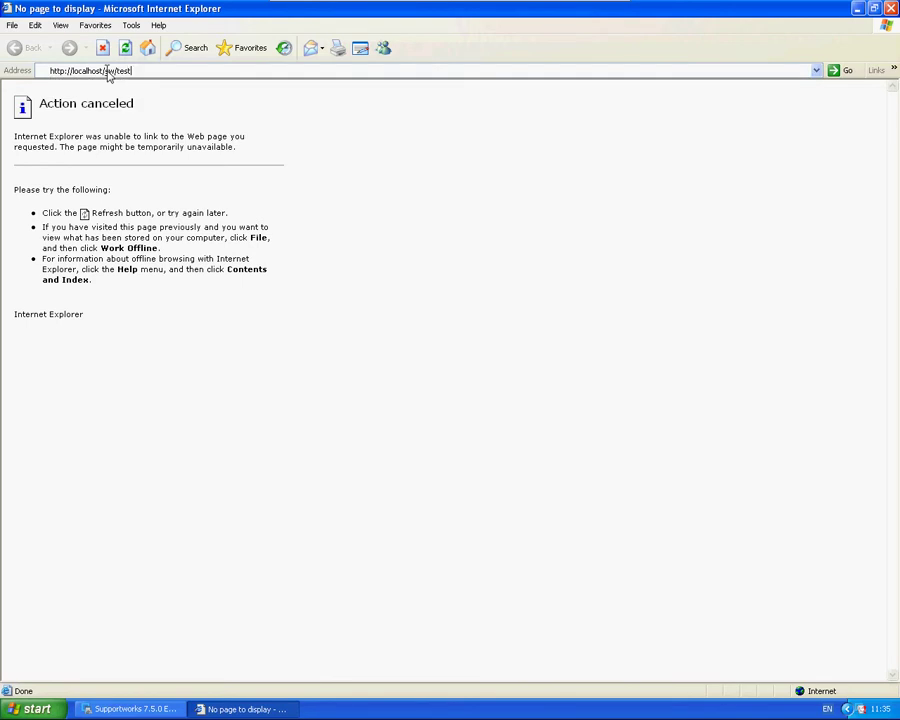
text(2)
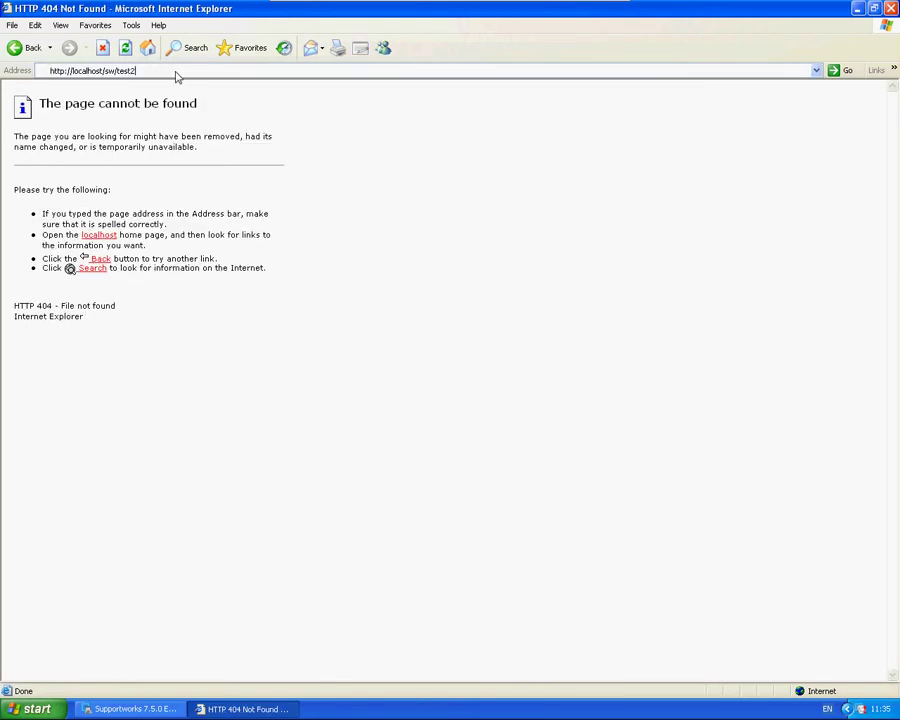
key(Return)
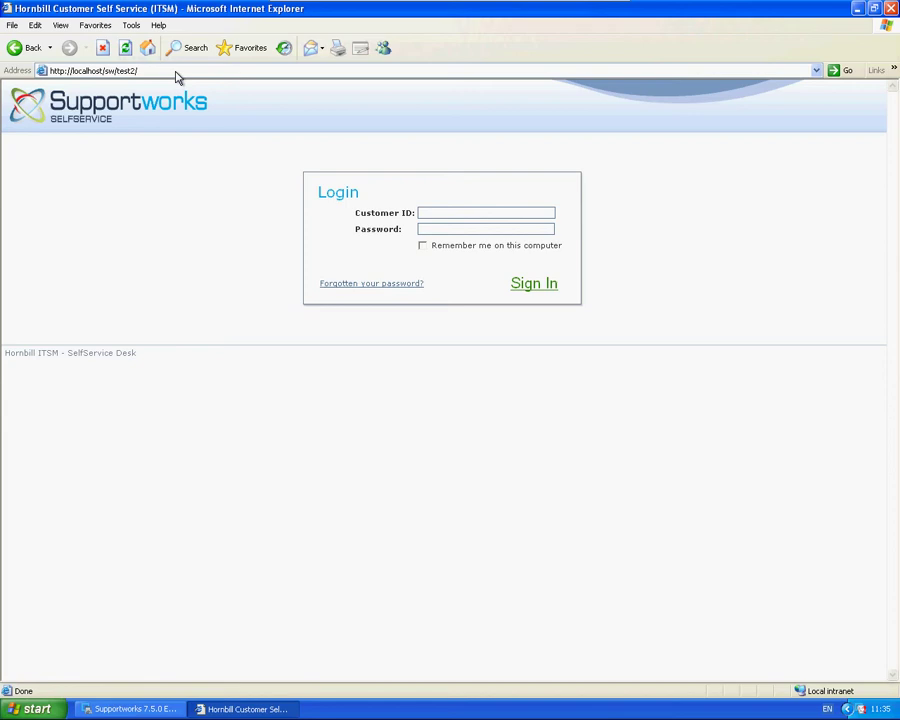
Back in Supportworks, open the test2 service properties, leaving session timeout at 15
click(100, 707)
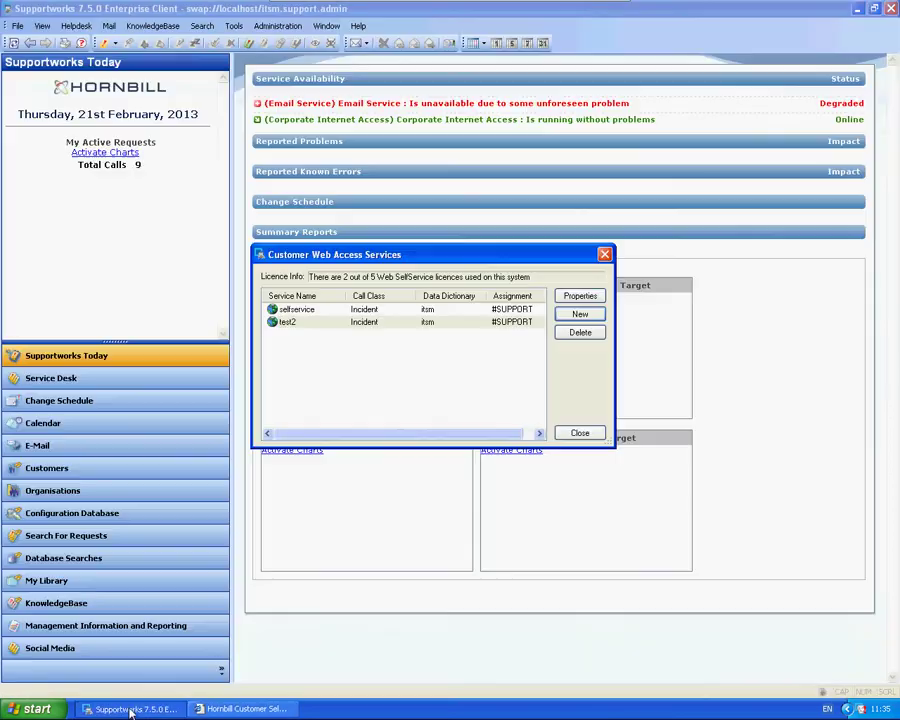
double_click(323, 323)
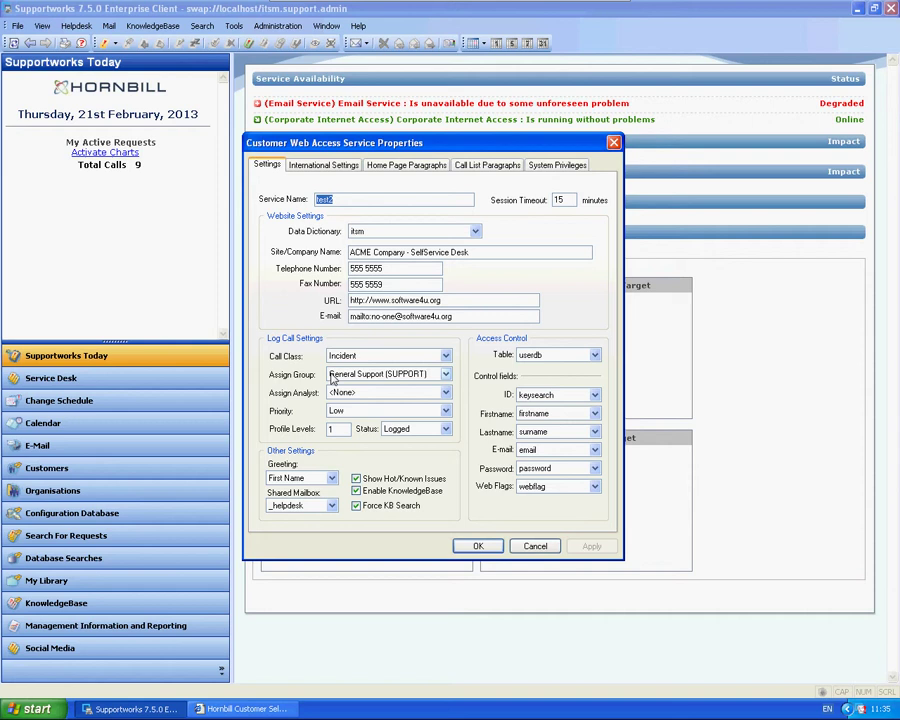
double_click(558, 201)
click(559, 202)
Replace the Site/Company Name with a person's name and enter a new telephone number
drag(462, 253, 348, 252)
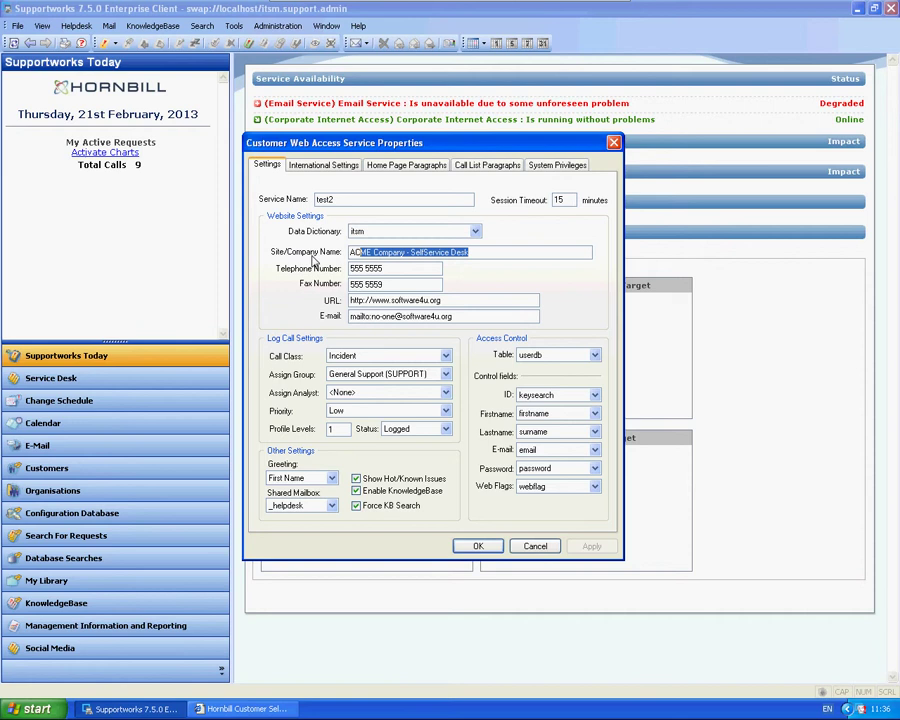
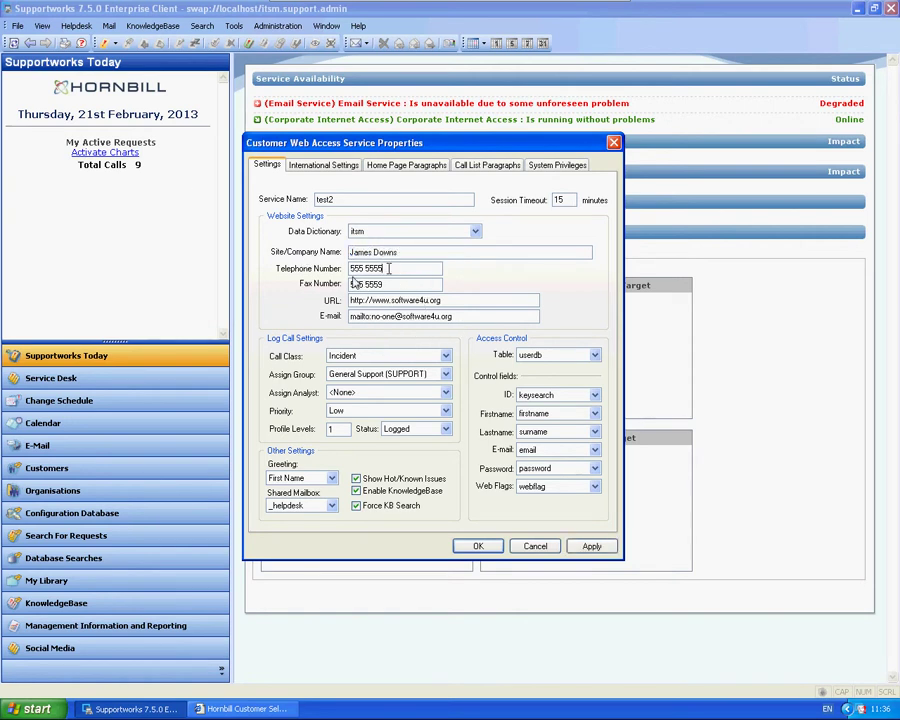
drag(386, 268, 326, 268)
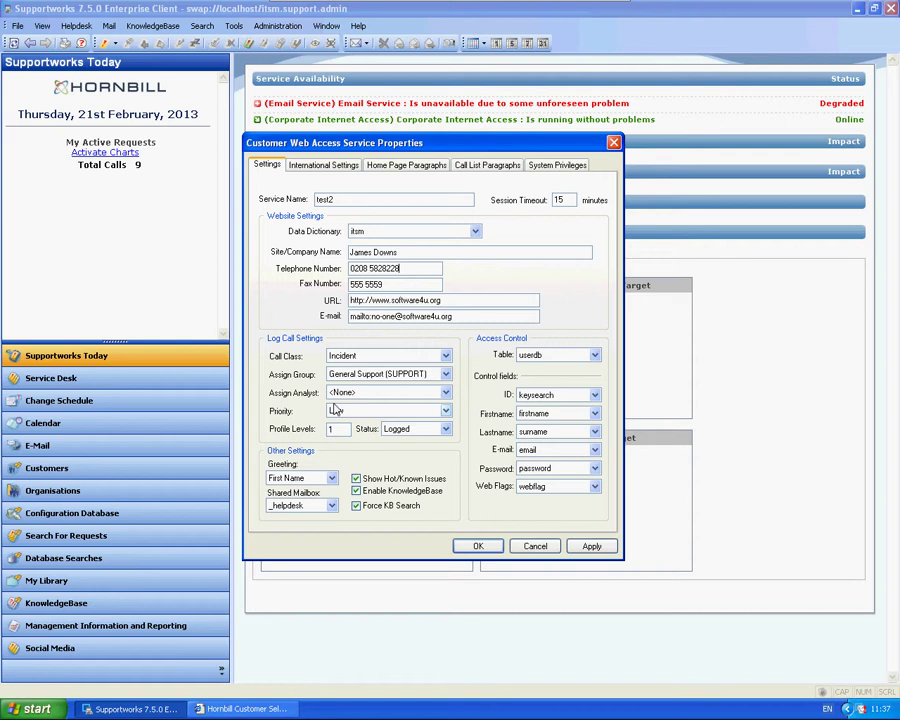
Log test2 calls as Incident to General Support (SUPPORT) with analyst left at <None>
click(434, 358)
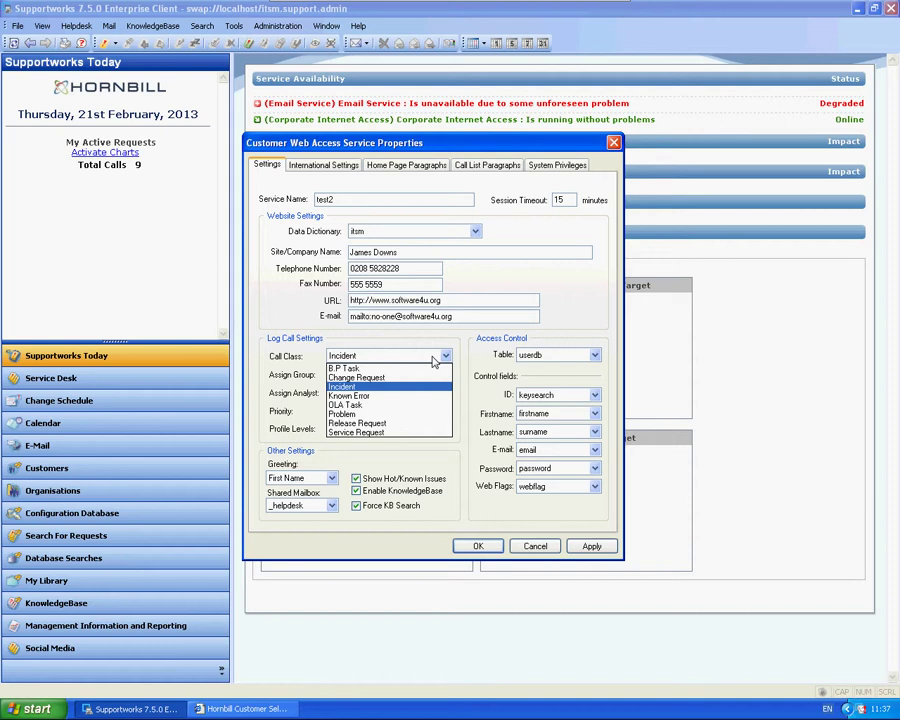
click(355, 387)
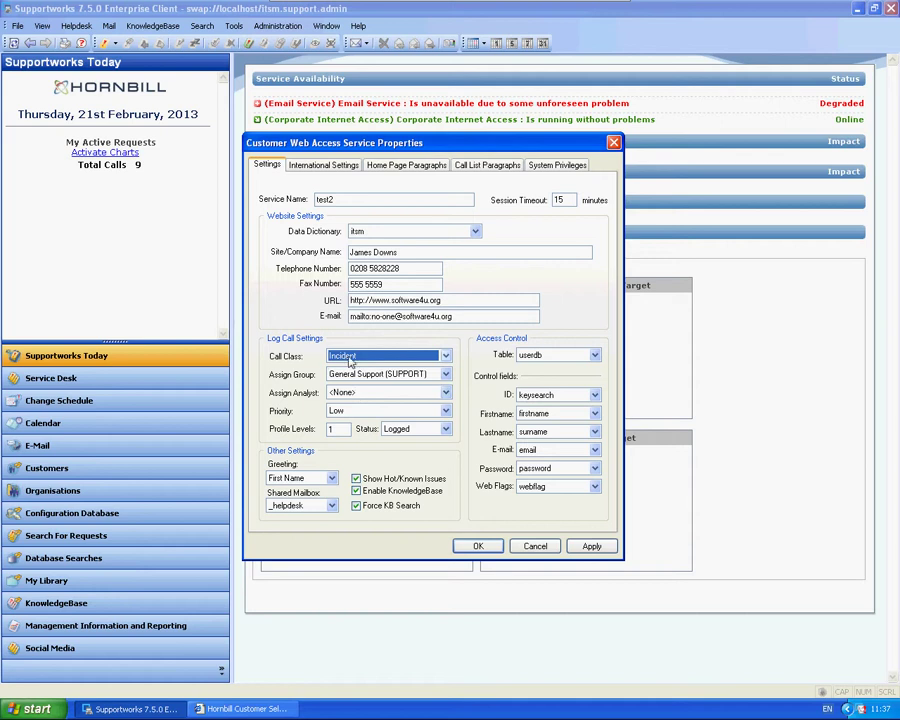
click(370, 375)
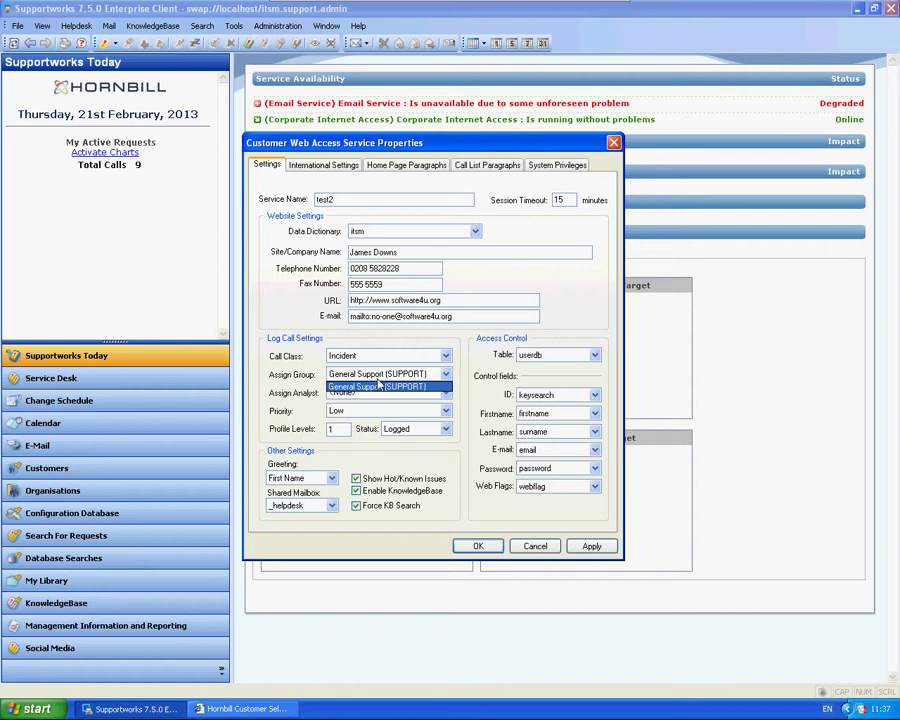
click(379, 385)
click(386, 393)
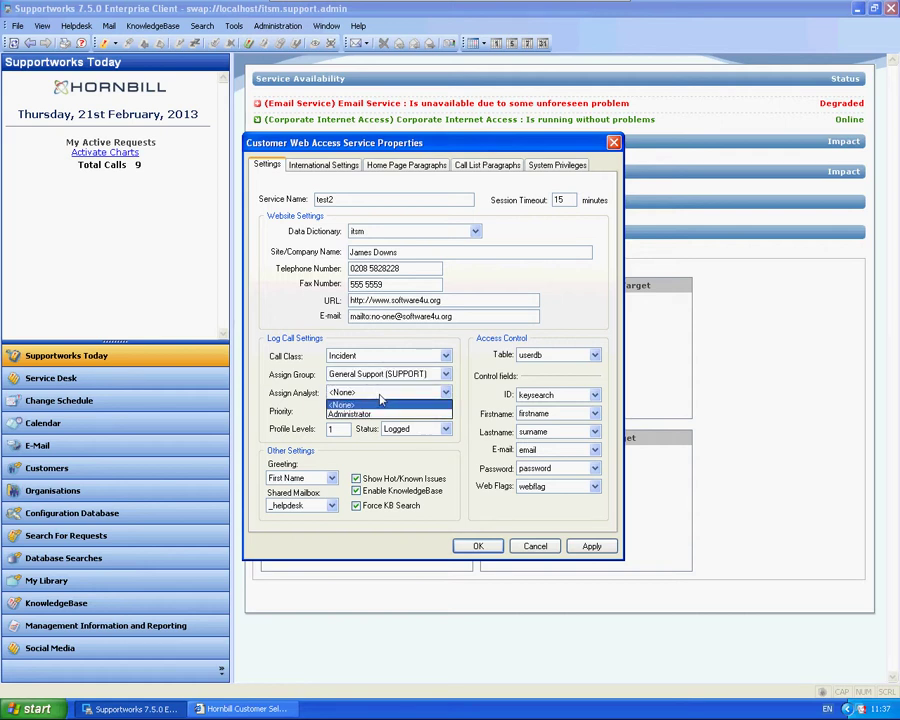
click(366, 403)
click(354, 411)
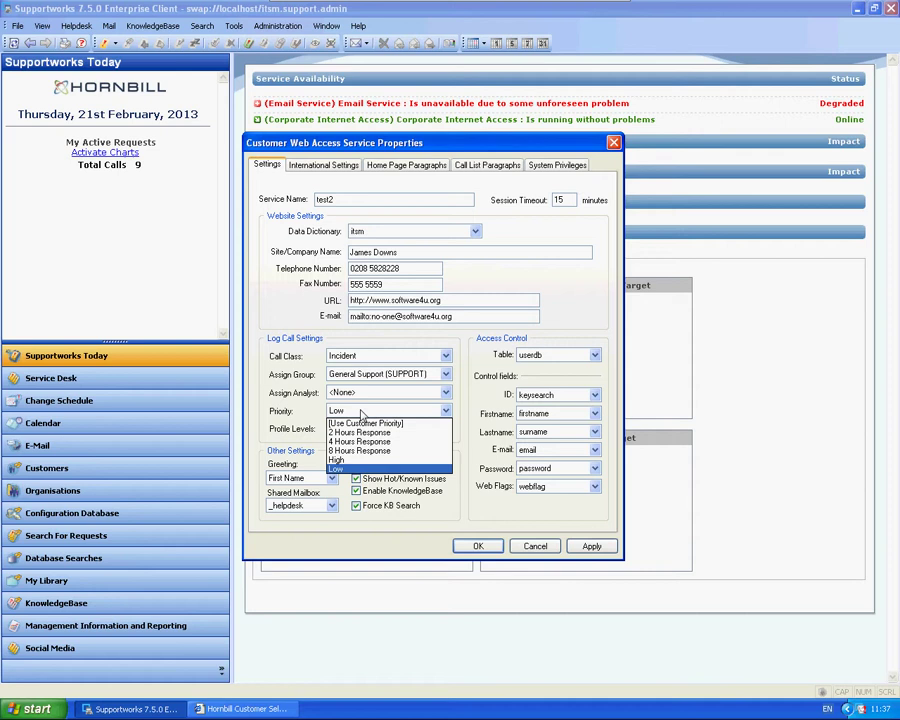
Keep the priority at Low and change Profile Levels from 1 to 2
click(333, 468)
click(333, 429)
text(1)
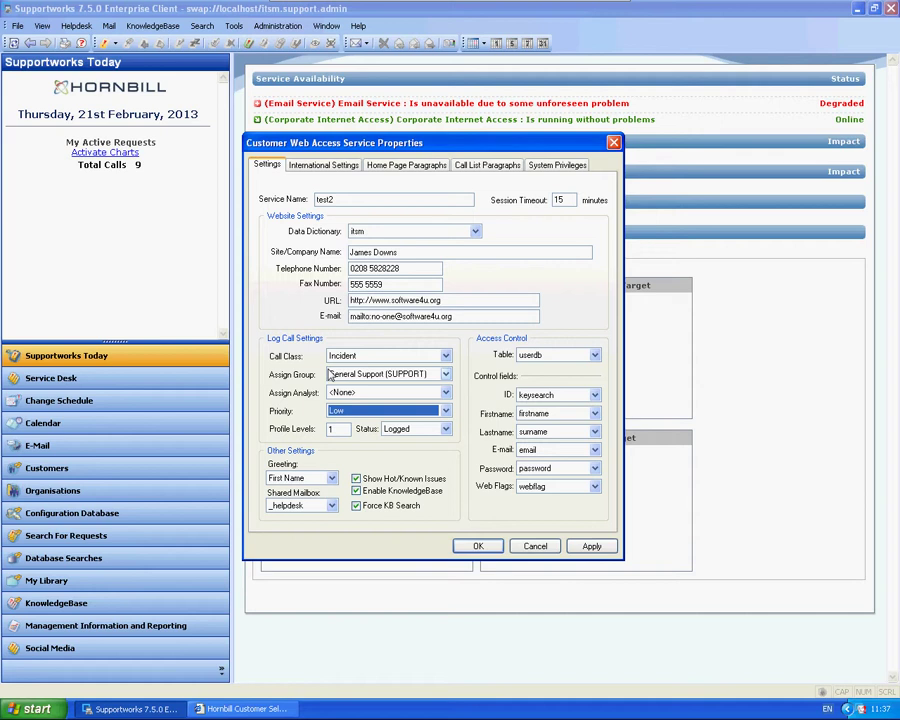
double_click(331, 429)
text(1)
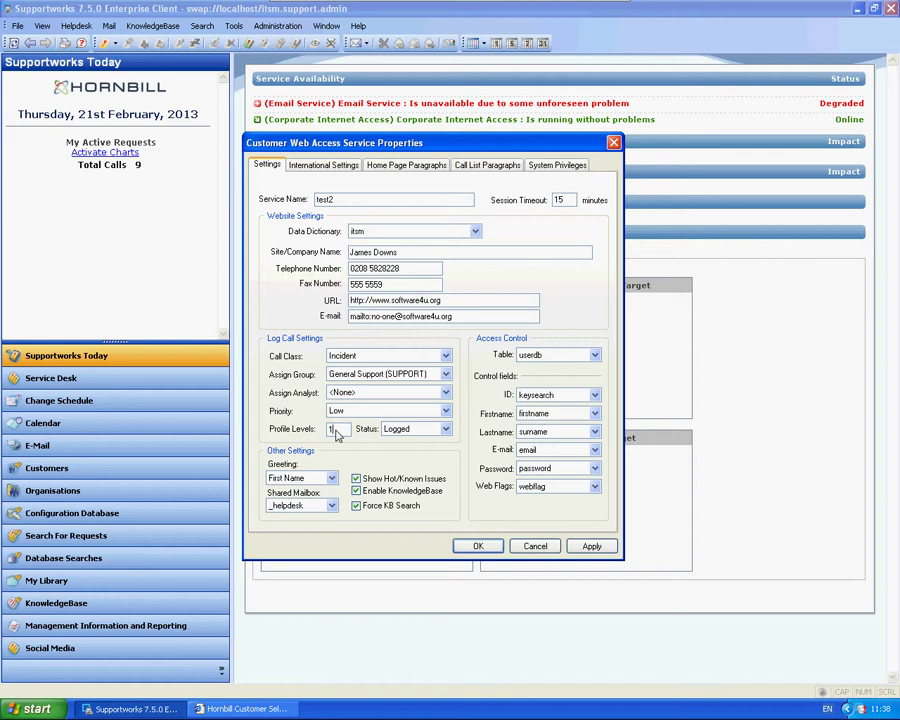
key(BackSpace)
text(2)
click(446, 429)
Set new request status to Logged and greet customers by First Name
click(404, 452)
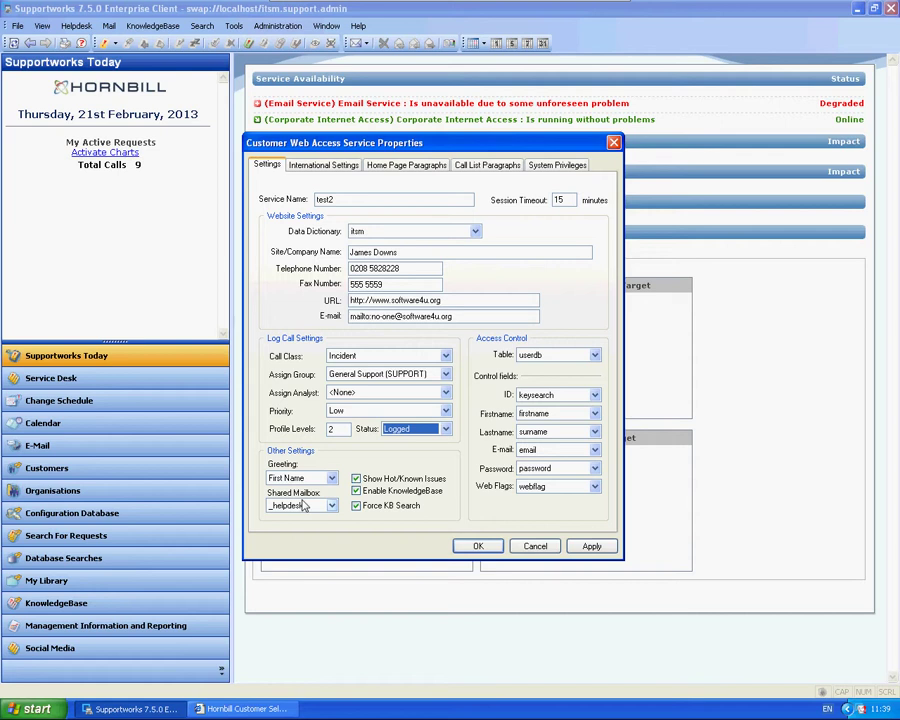
click(300, 478)
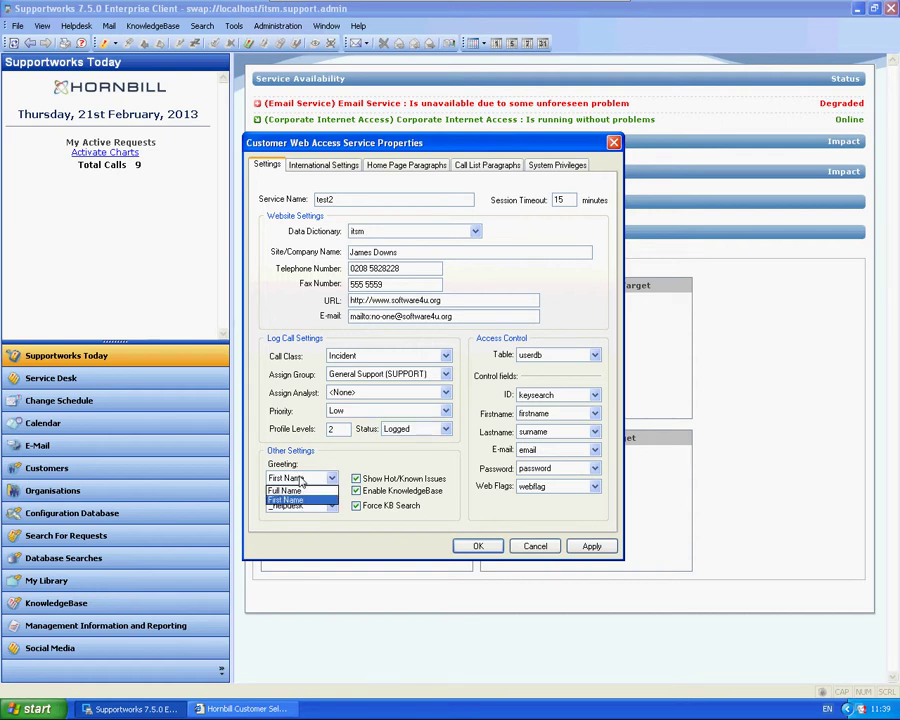
click(285, 499)
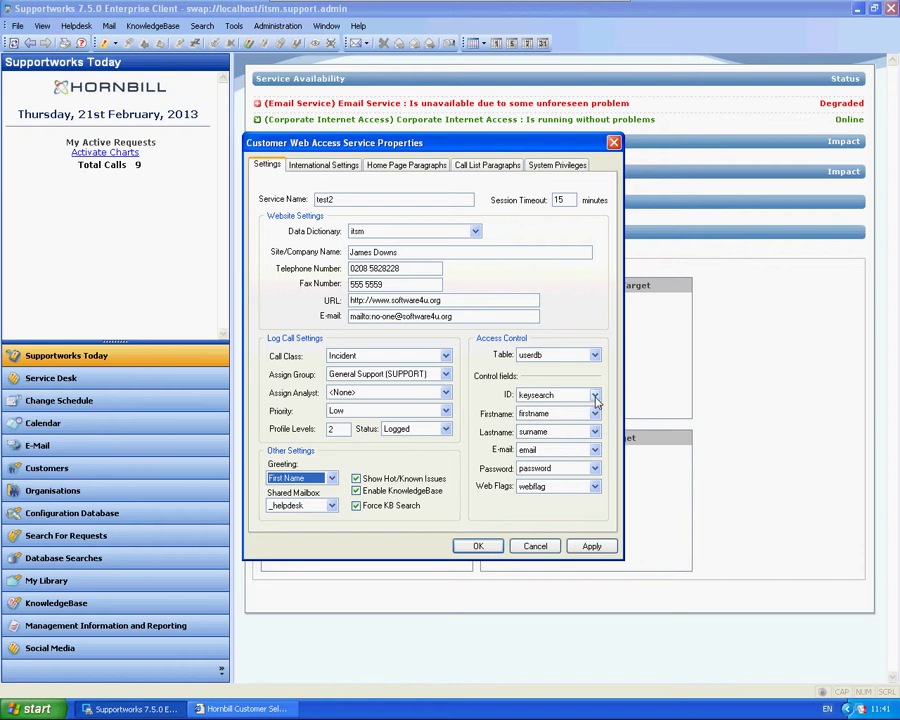
Set the ID control field to keysearch after briefly trying ad_login
click(596, 400)
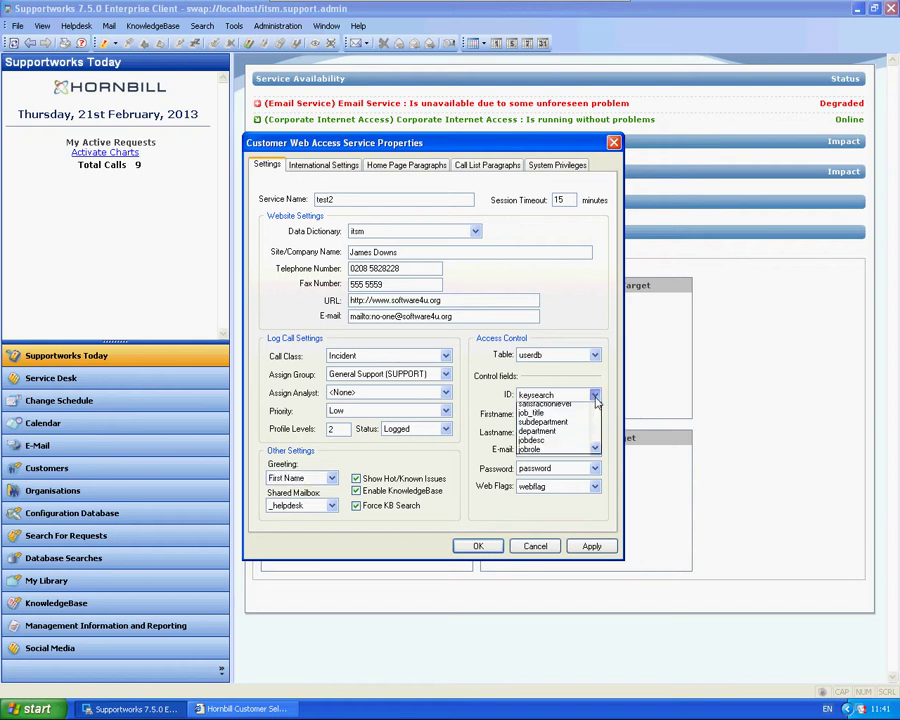
drag(594, 528, 592, 616)
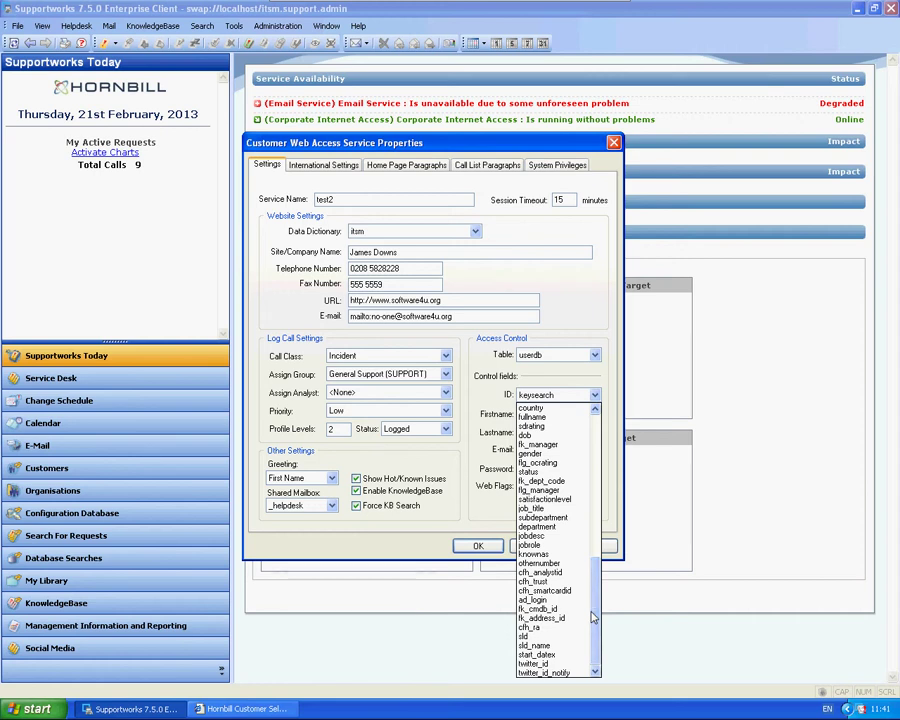
click(558, 599)
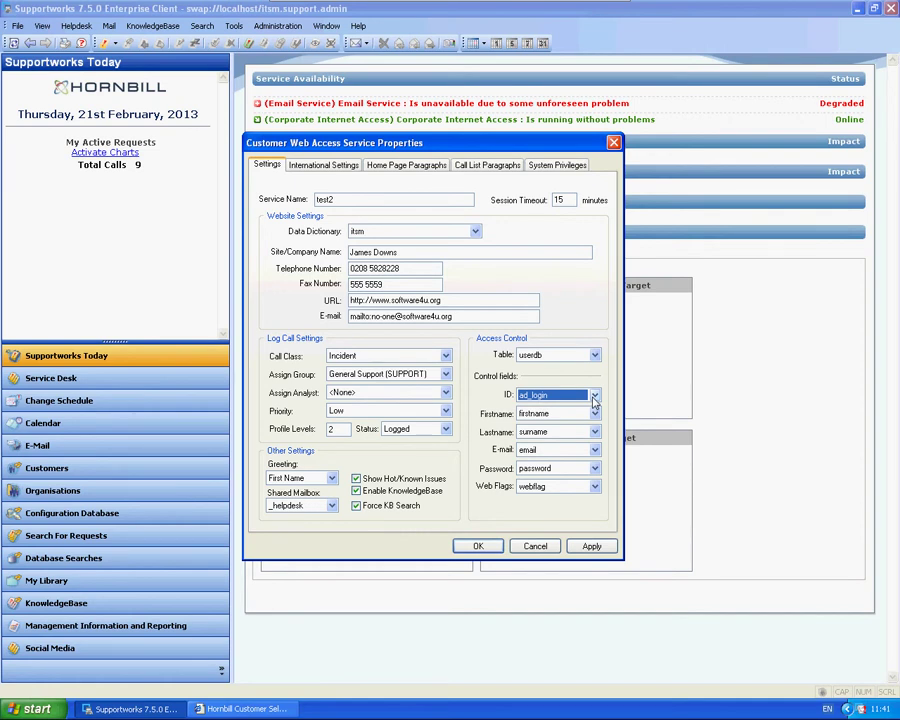
click(594, 396)
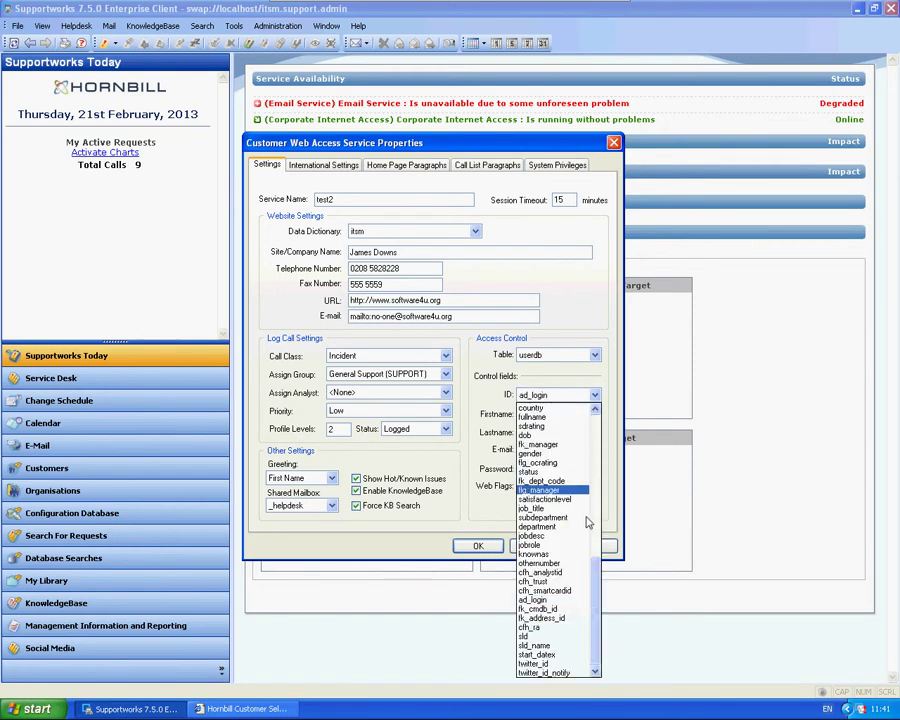
drag(600, 591, 597, 424)
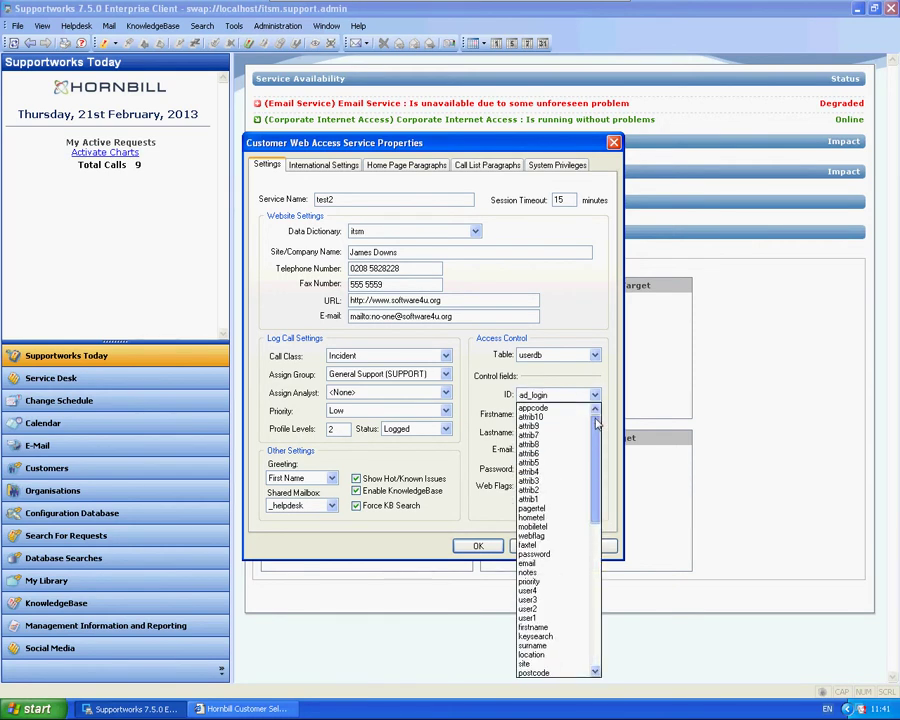
click(537, 636)
Apply and save the test2 properties, then close the services list
click(590, 546)
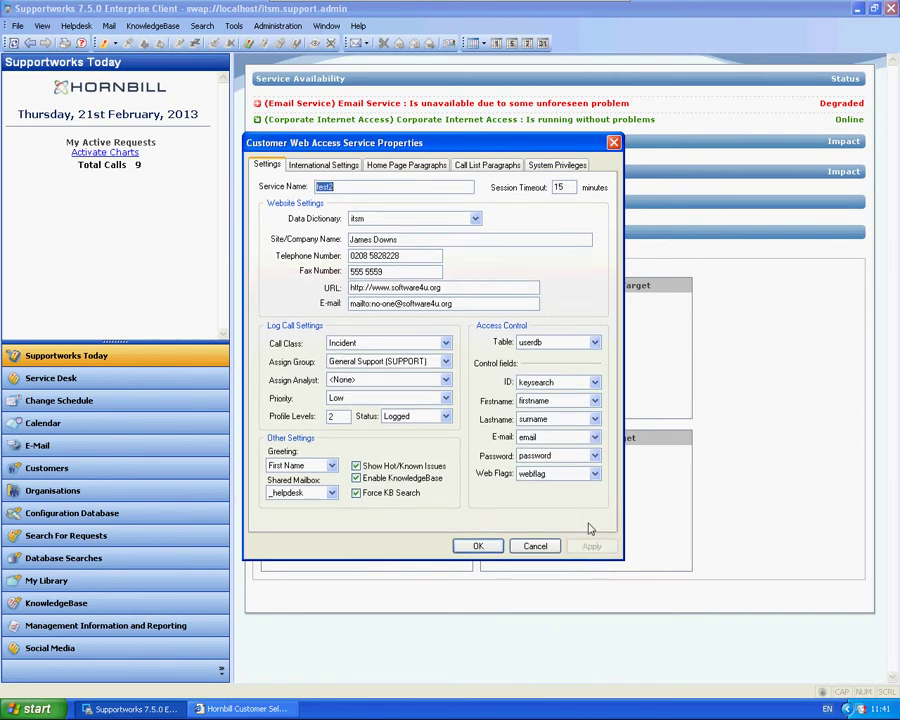
click(478, 546)
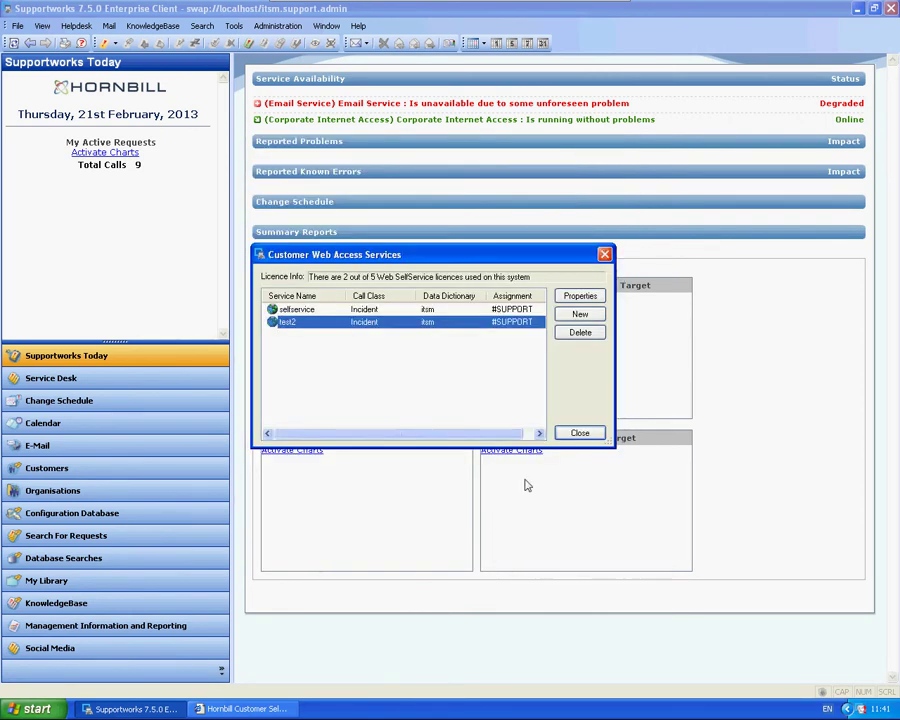
click(578, 435)
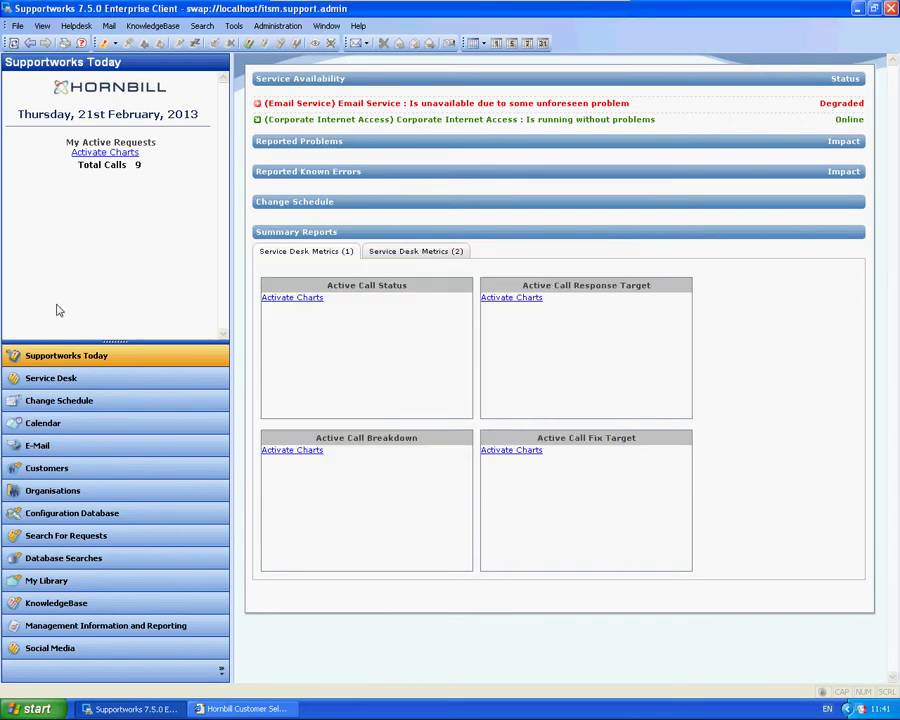
Sign in to the test2 SelfService portal with the customer's ID
click(245, 709)
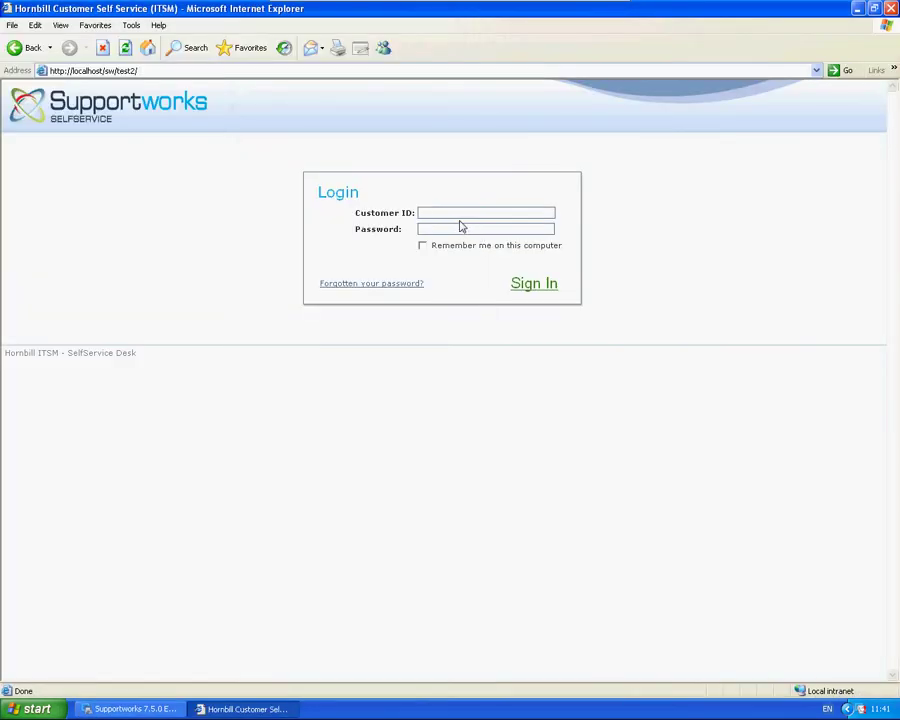
text(alanc)
key(Return)
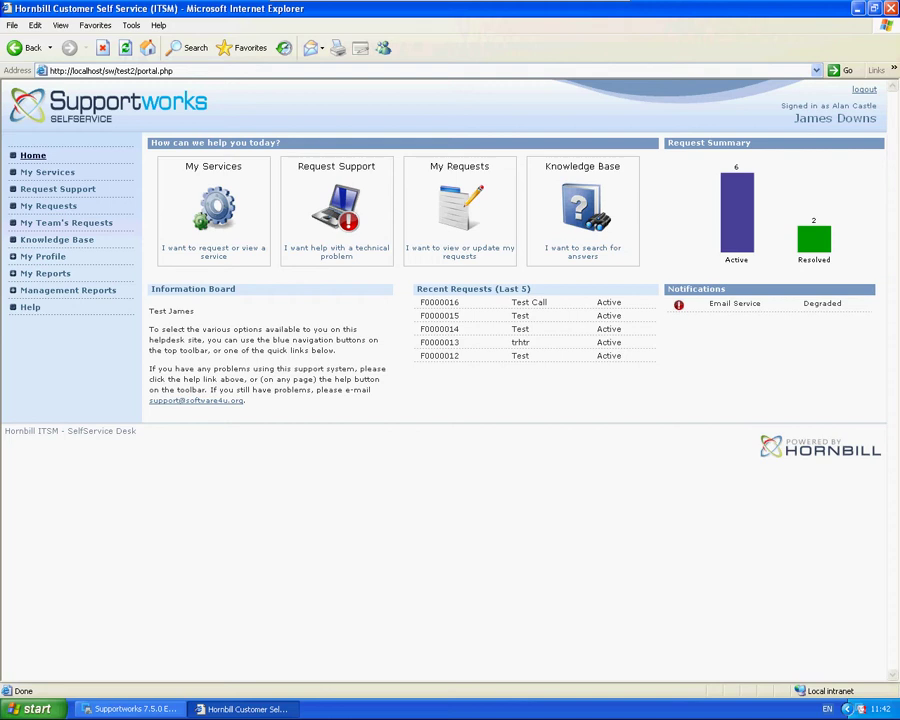
Run a knowledgebase search from Log New Request and, with 0 documents found, open the blank support request form
click(62, 190)
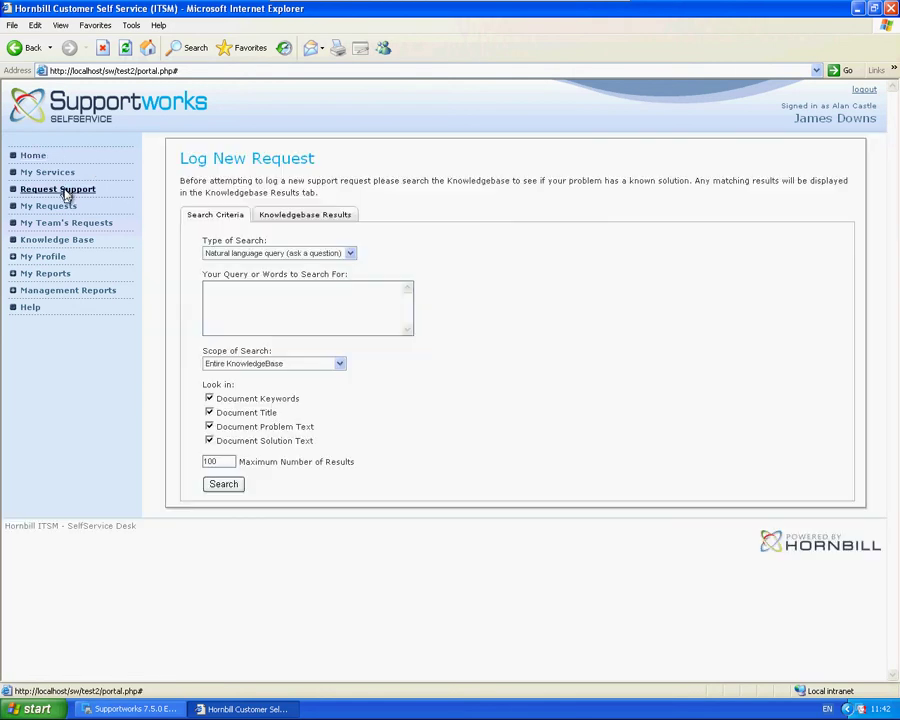
click(249, 324)
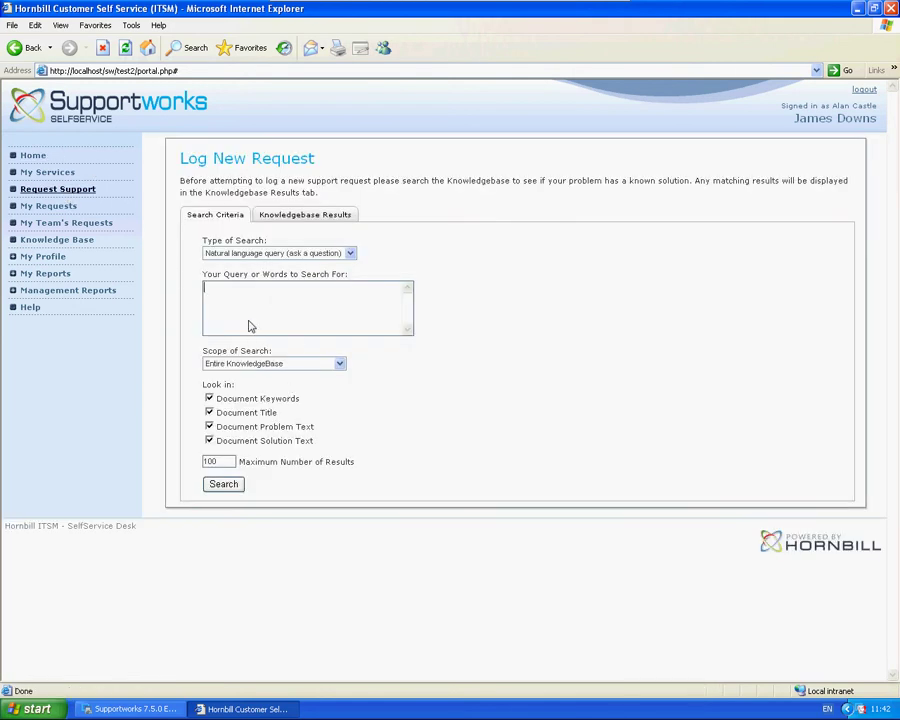
click(230, 485)
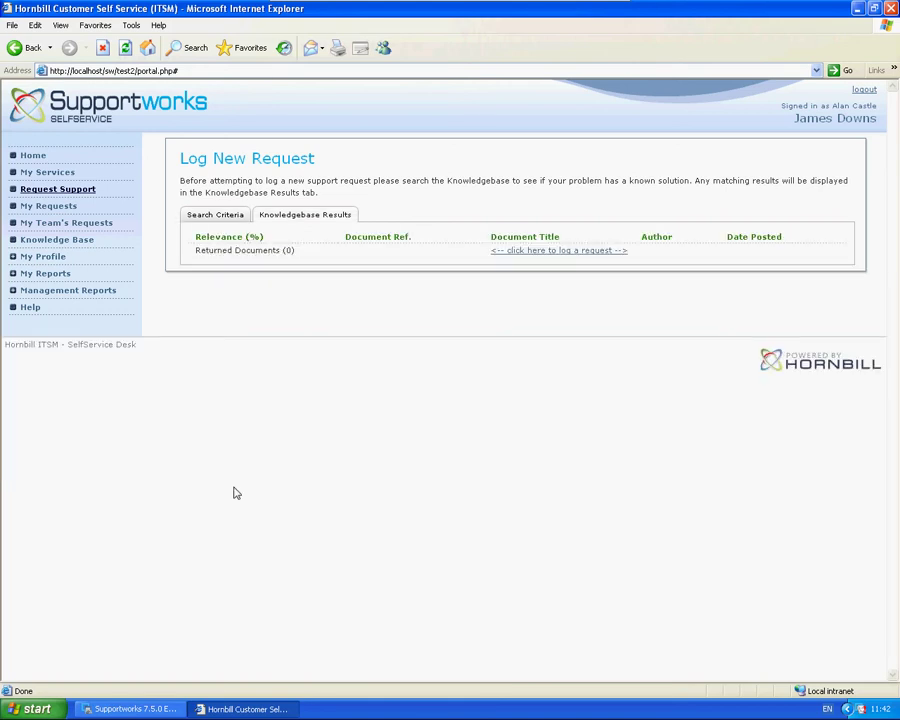
click(530, 251)
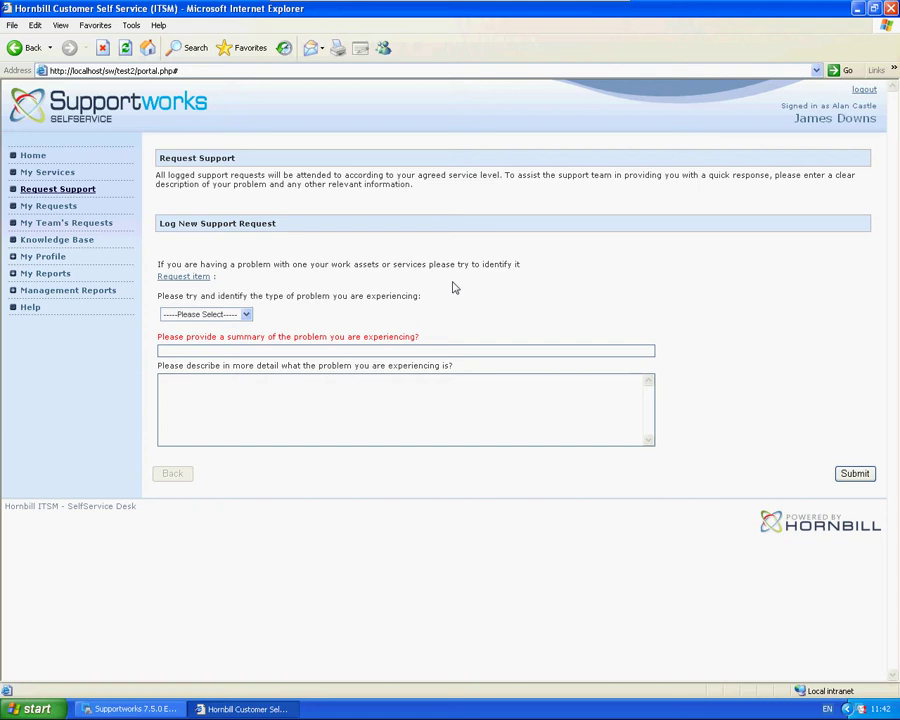
In the Supportworks client, open General Settings on the SelfService Wizards list, sorted by name
click(135, 708)
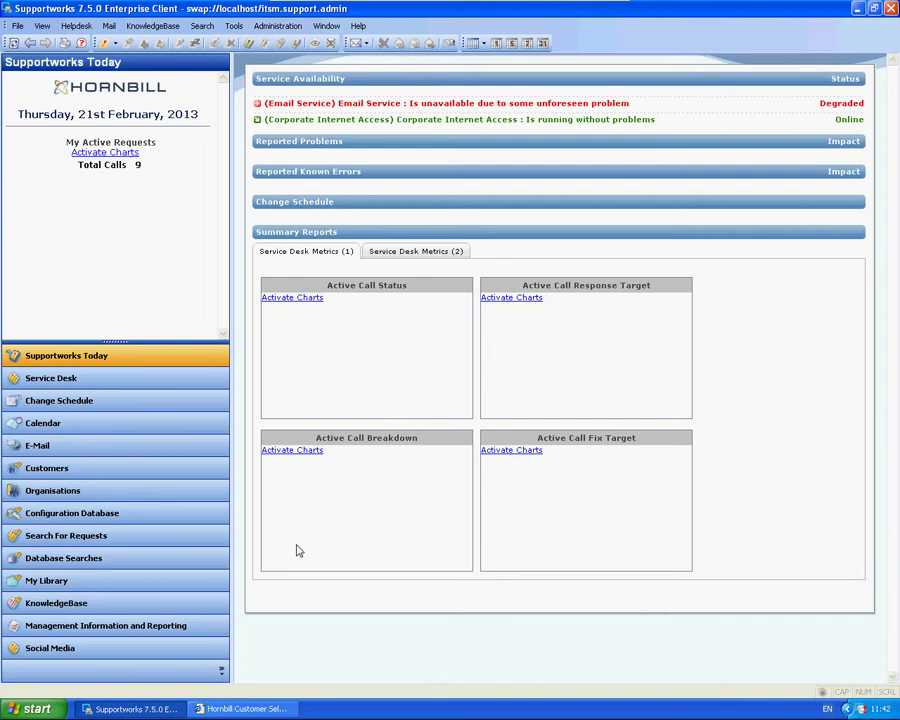
click(17, 25)
mouse_move(115, 66)
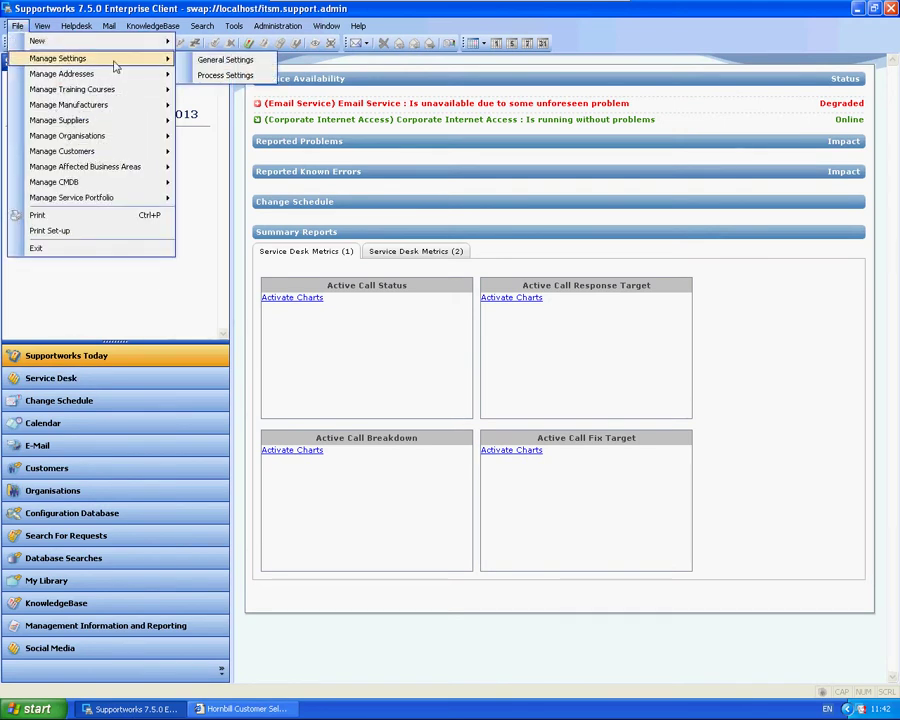
click(215, 60)
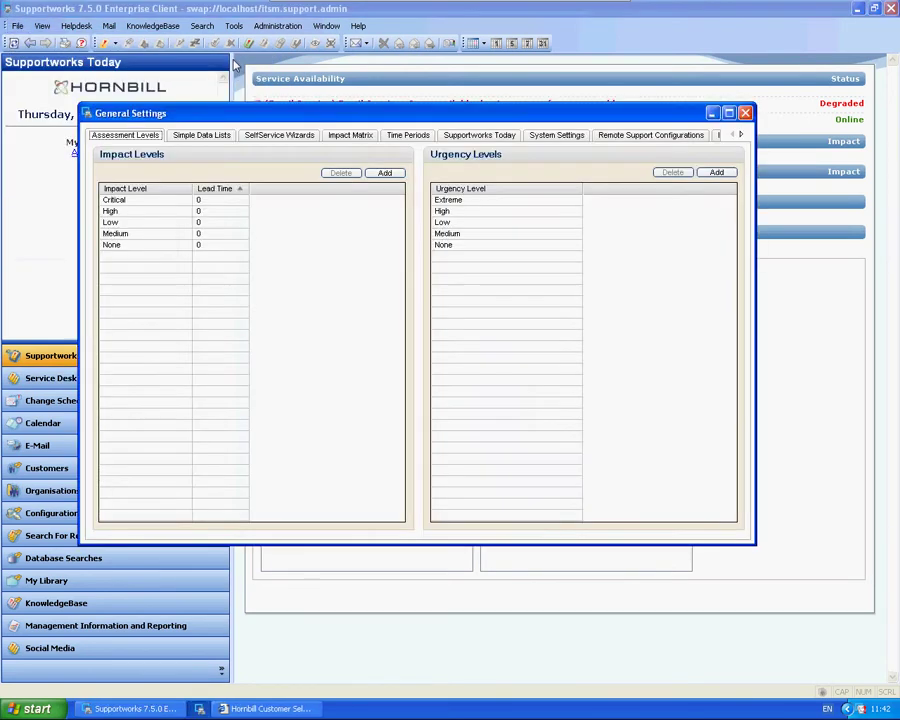
click(278, 135)
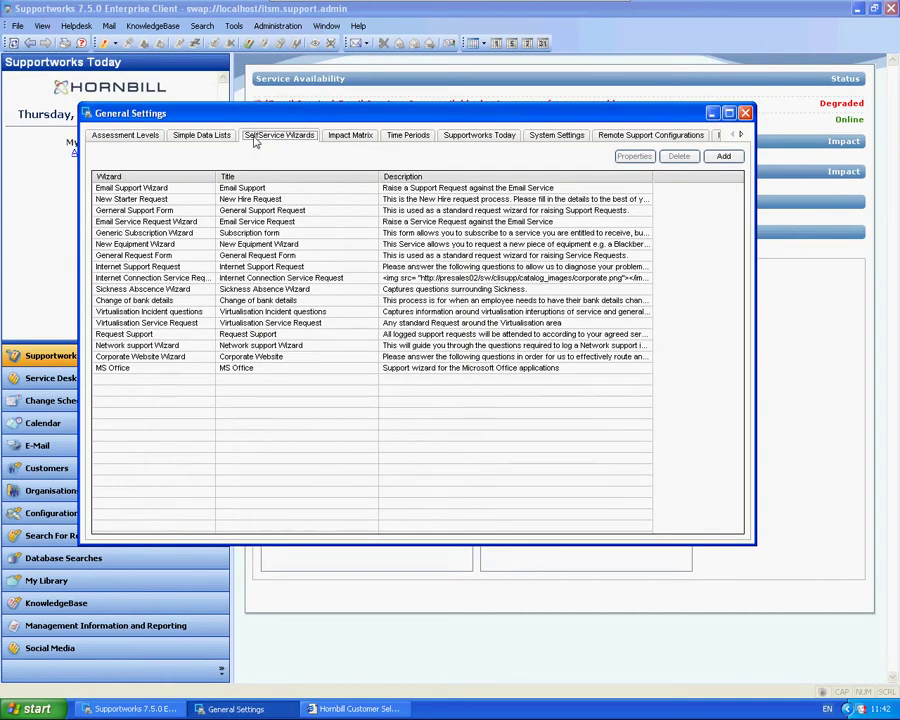
click(120, 177)
Open the Request Support wizard's Log New Support Request step and start a new Textbox question
click(123, 222)
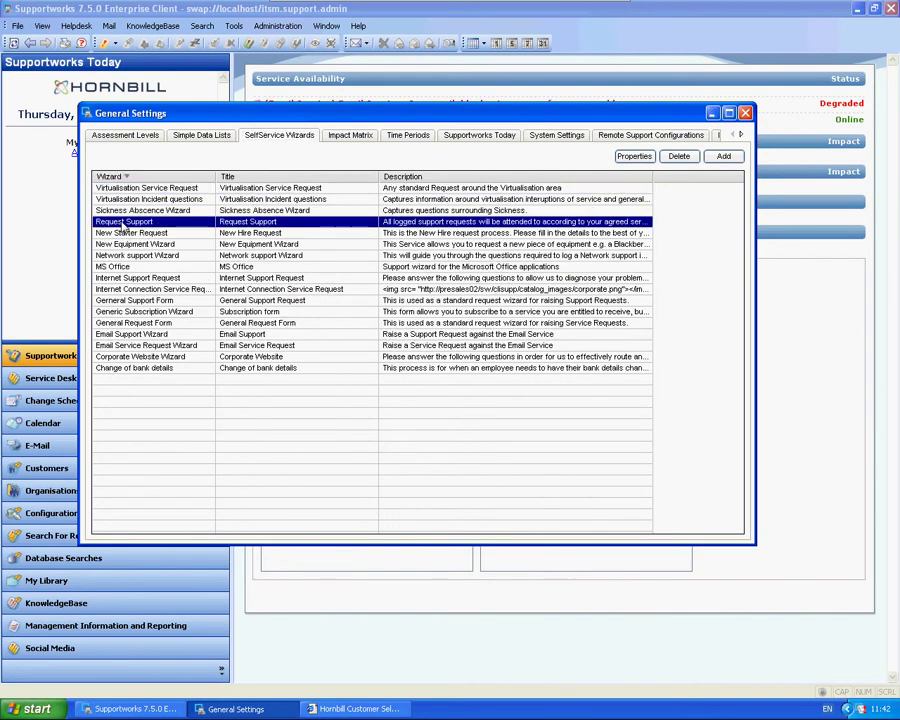
double_click(123, 222)
click(249, 290)
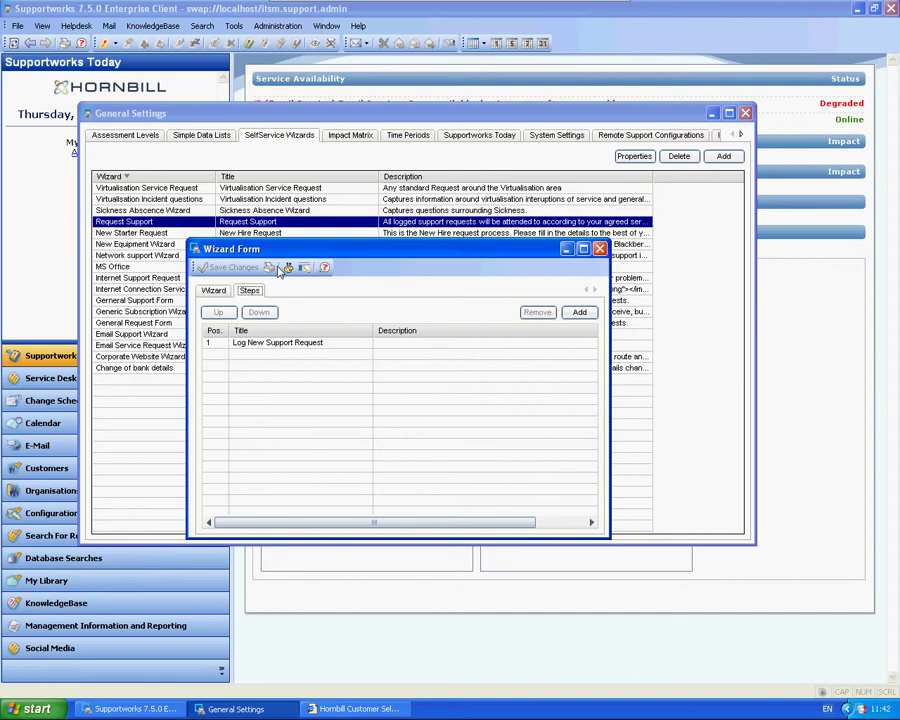
double_click(245, 263)
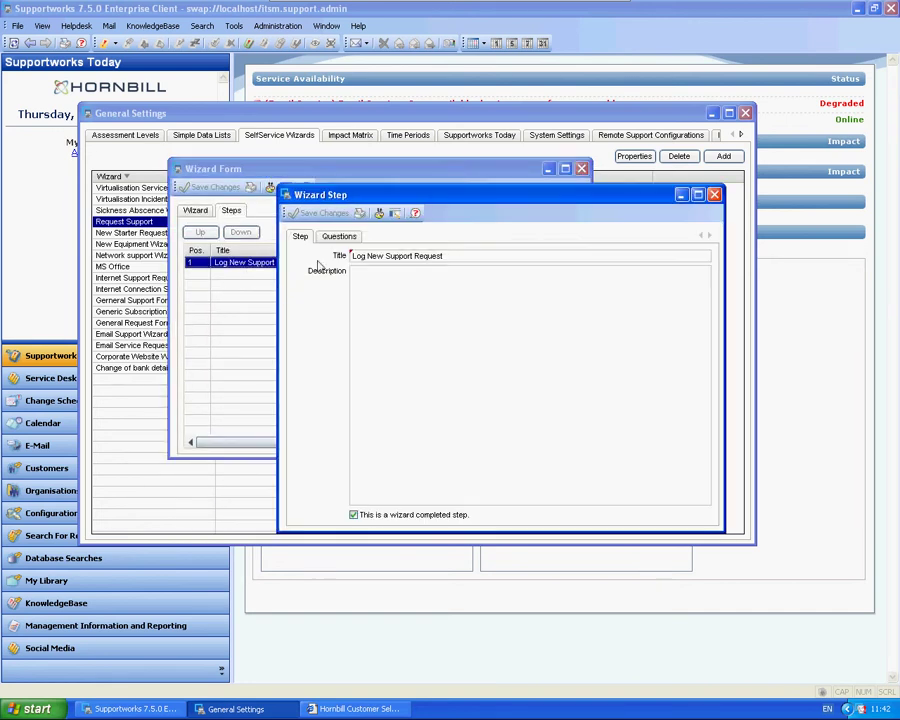
click(339, 236)
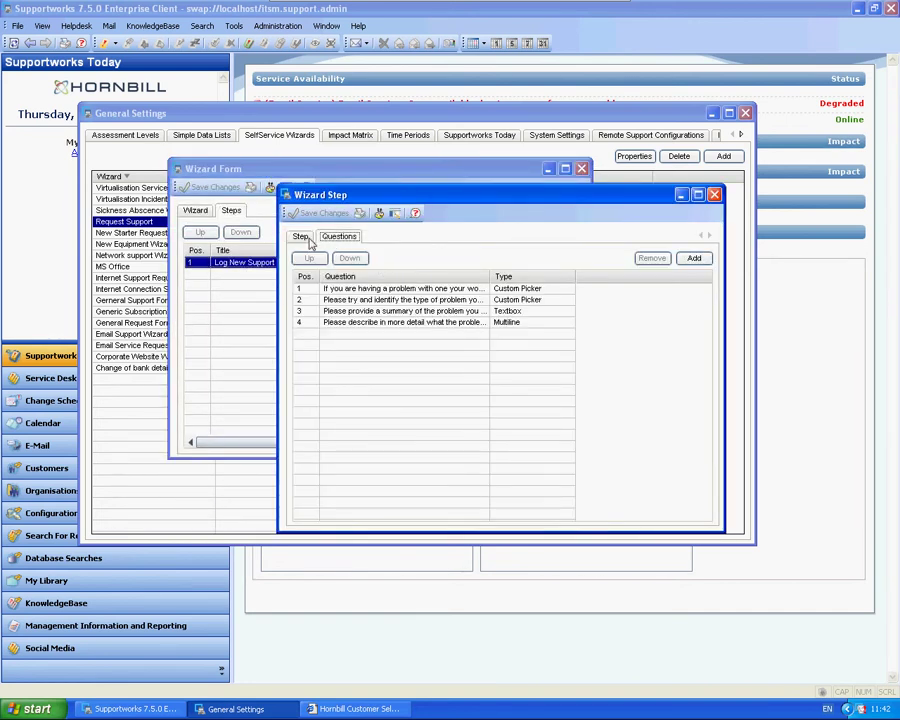
click(696, 259)
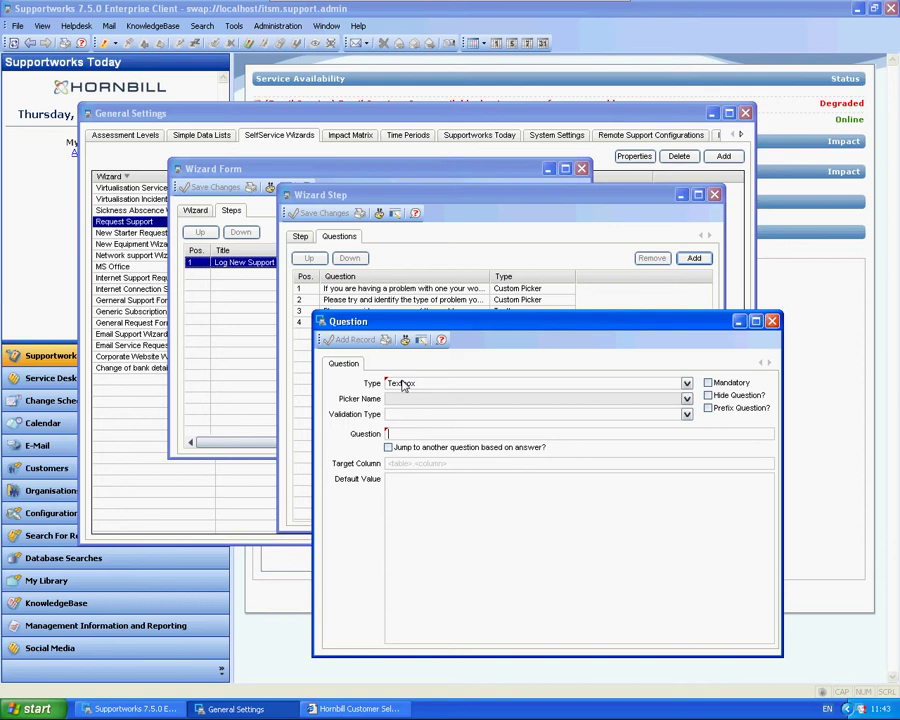
Add the prefixed question 'Please give the error message' to the step
text(Please give the error message)
click(708, 408)
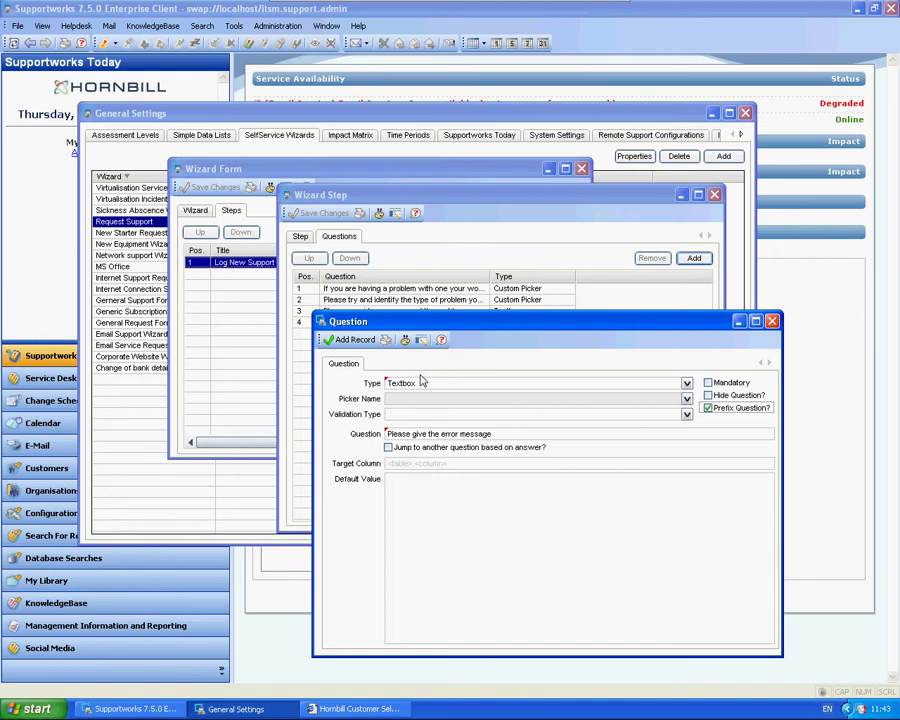
click(338, 339)
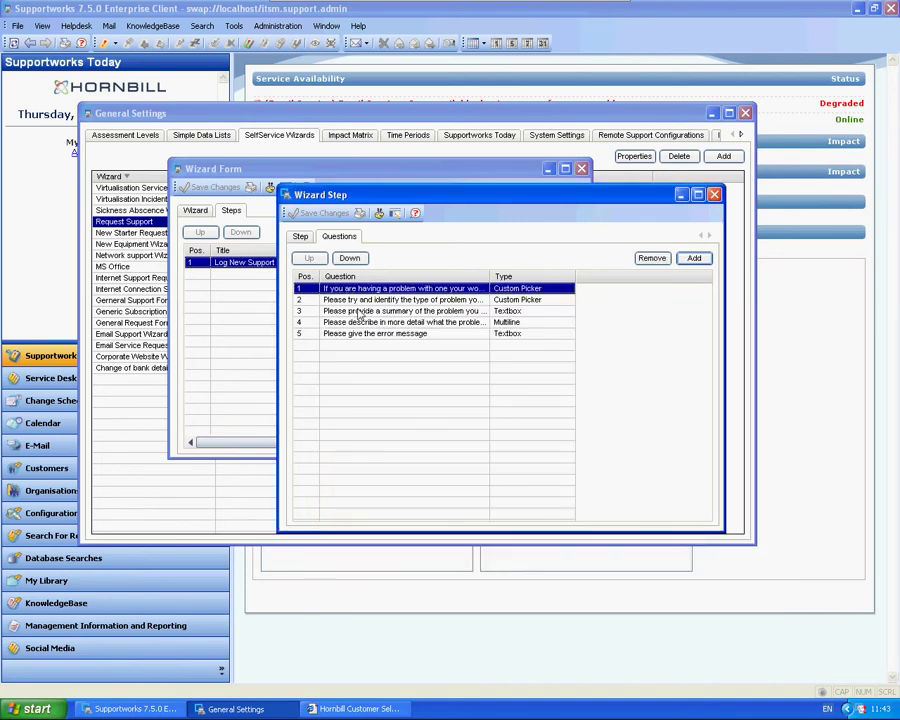
Close the Wizard Step, Wizard Form and General Settings windows
click(714, 194)
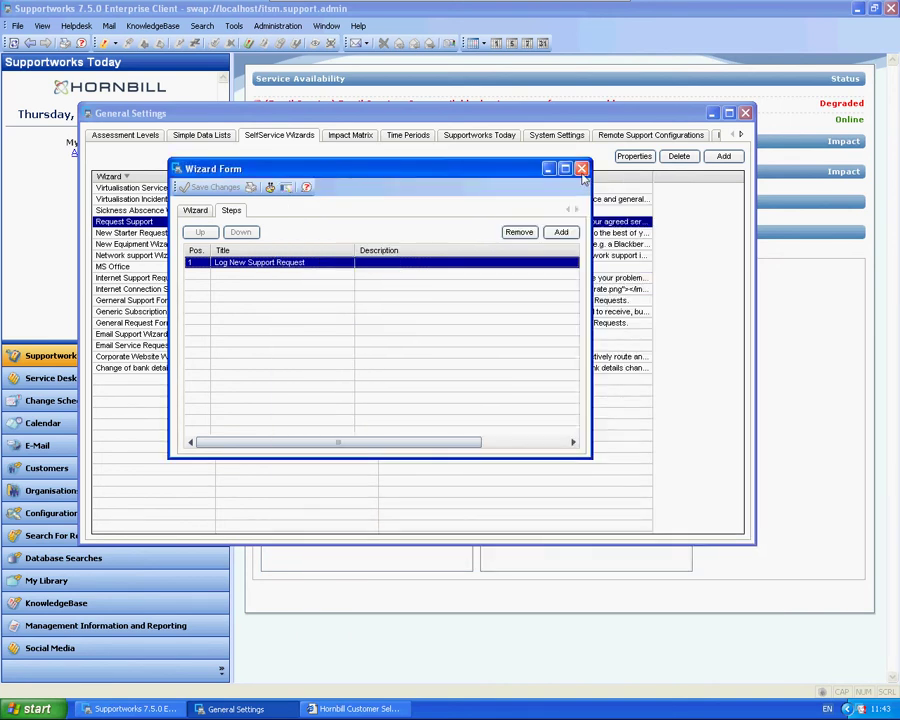
click(690, 168)
click(745, 113)
Log out of the SelfService portal and sign back in with the user's login name
click(240, 708)
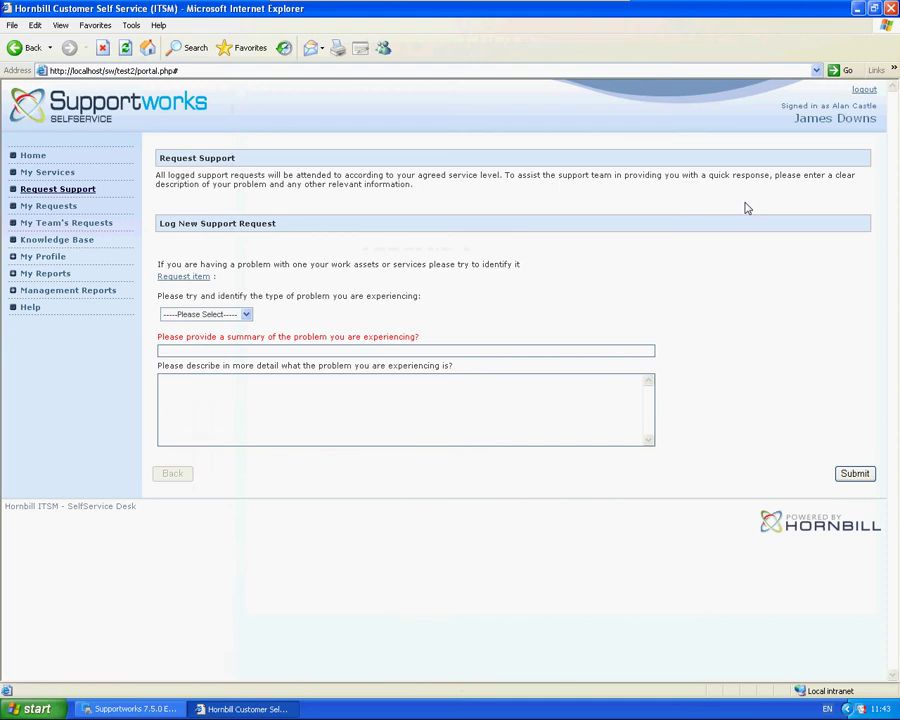
click(860, 93)
text(alanc)
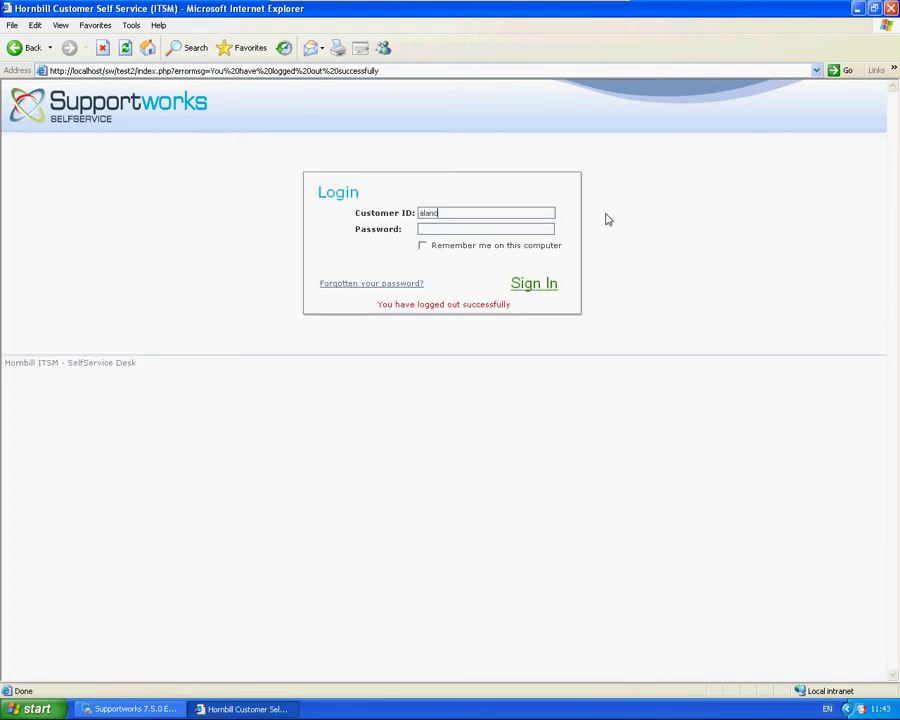
key(Return)
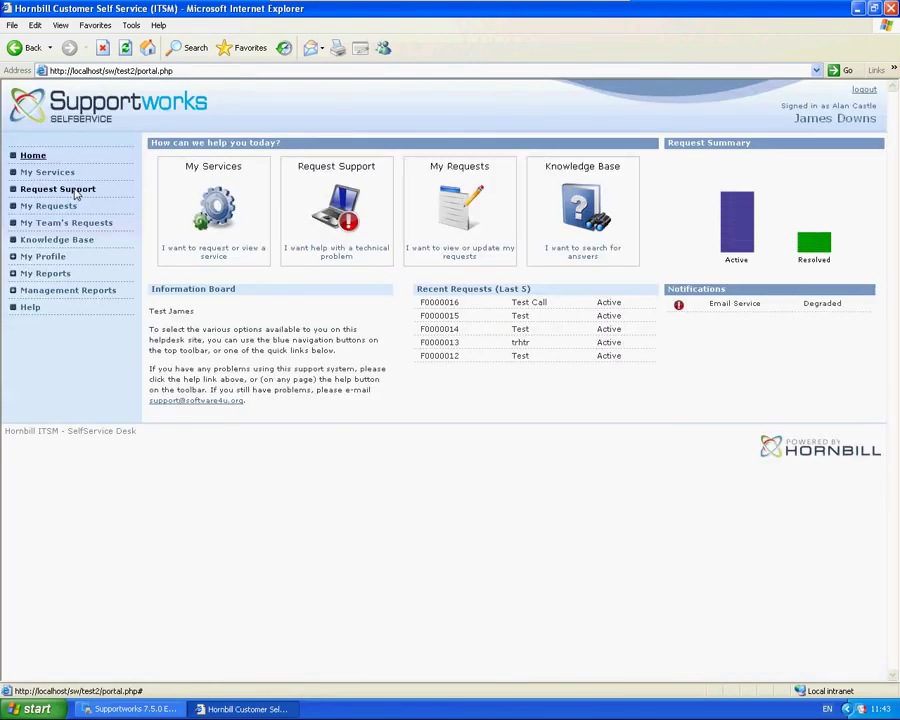
Open the Request Support form to confirm the new error message field, then return Home
click(74, 189)
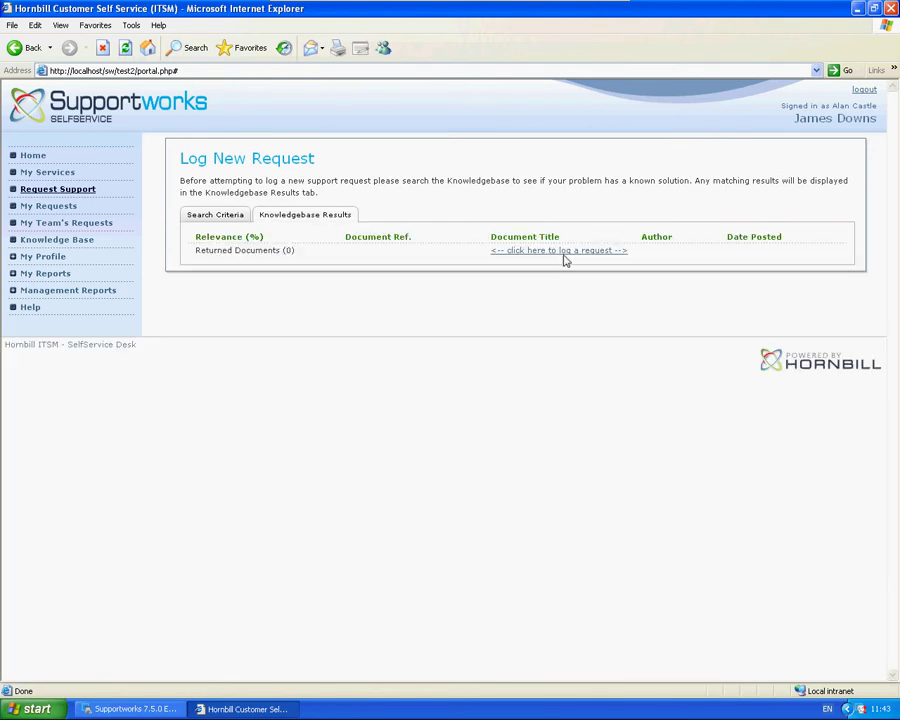
click(561, 252)
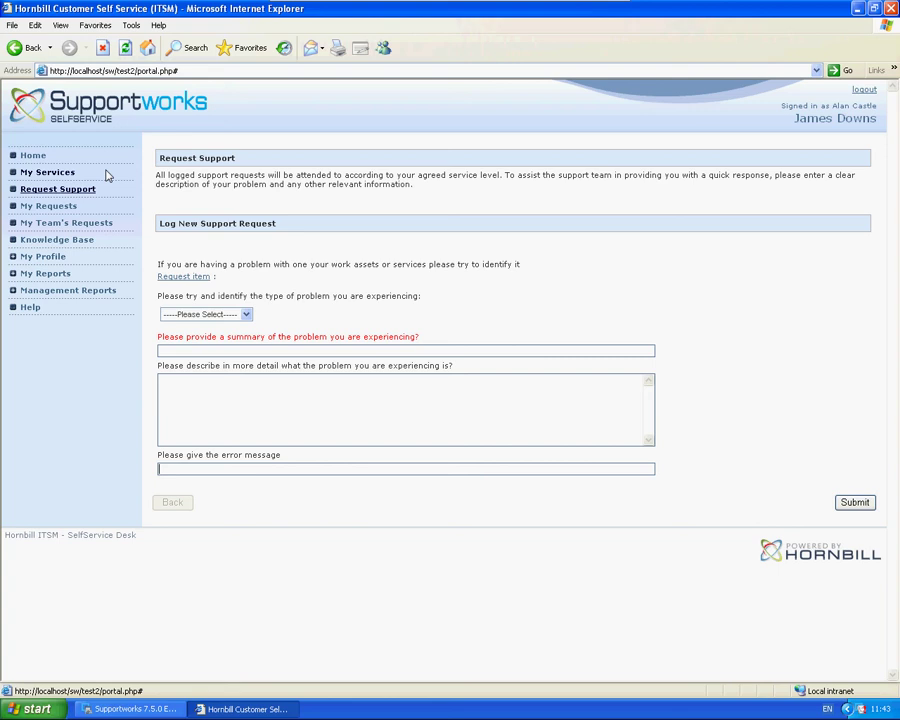
click(34, 160)
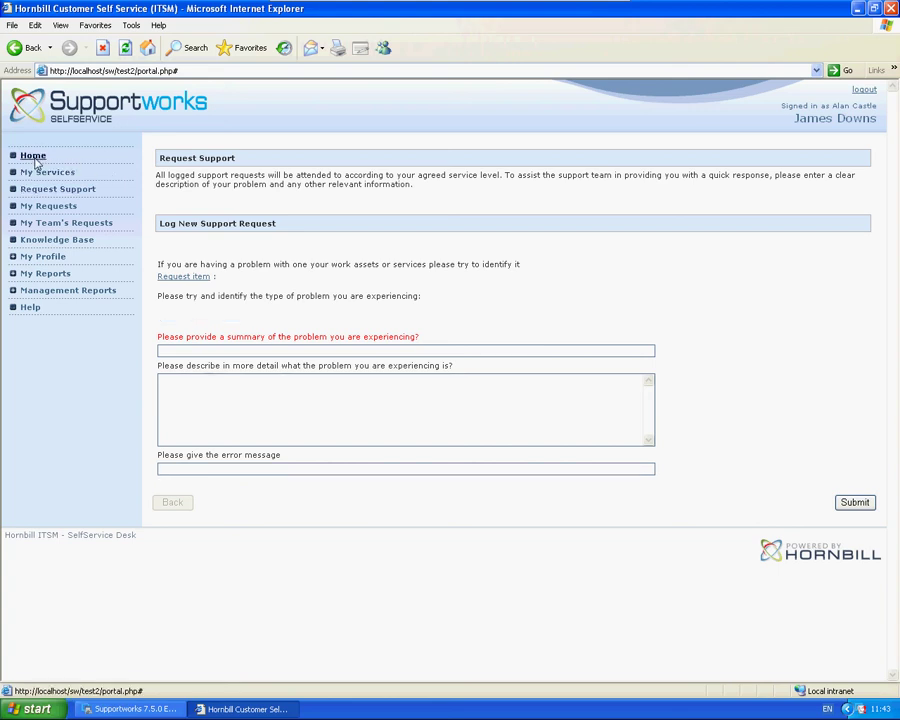